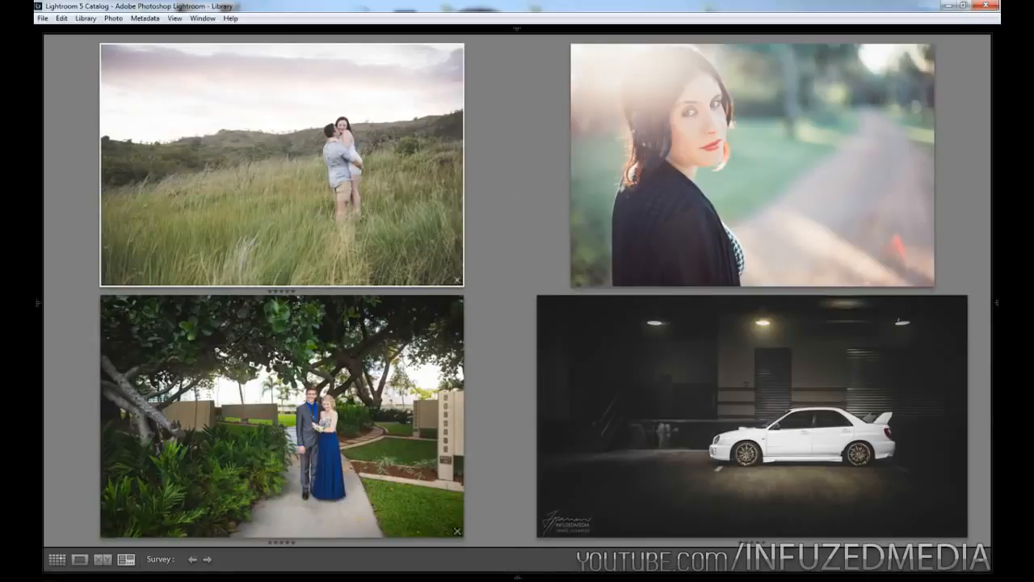
Open the photo of the couple in the grassy field in the Develop module, with the side panels shown.
left_click(566, 31)
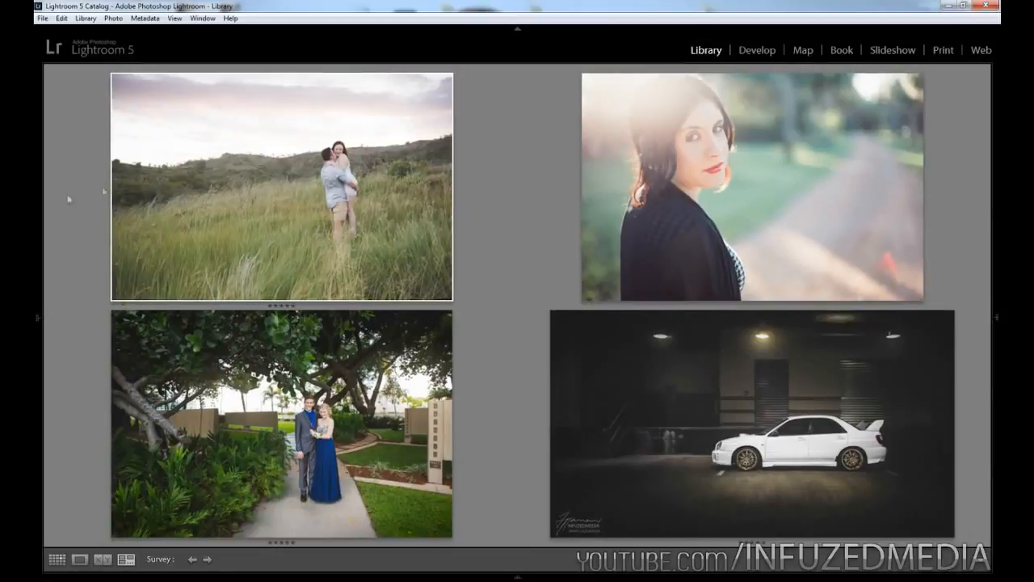
left_click(755, 54)
left_click(36, 373)
left_click(997, 295)
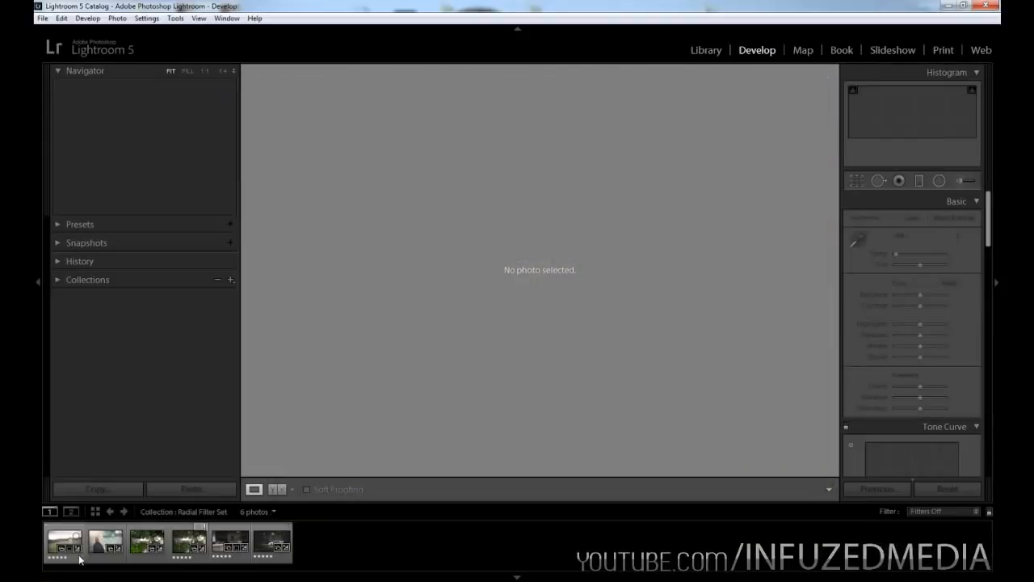
left_click(59, 546)
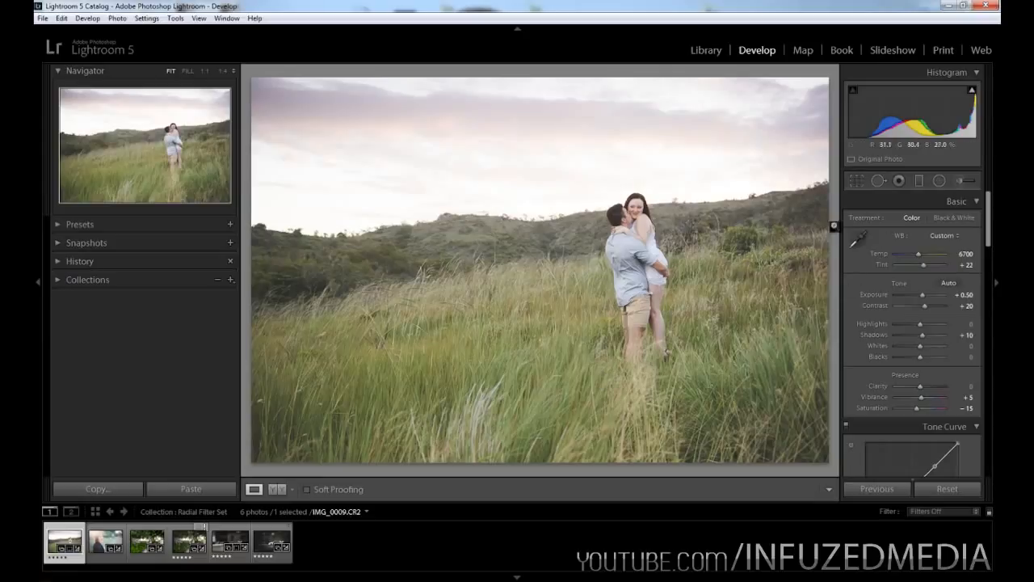
Draw a tall radial filter with exposure -1.99 around the couple and centre it on them.
left_click(940, 180)
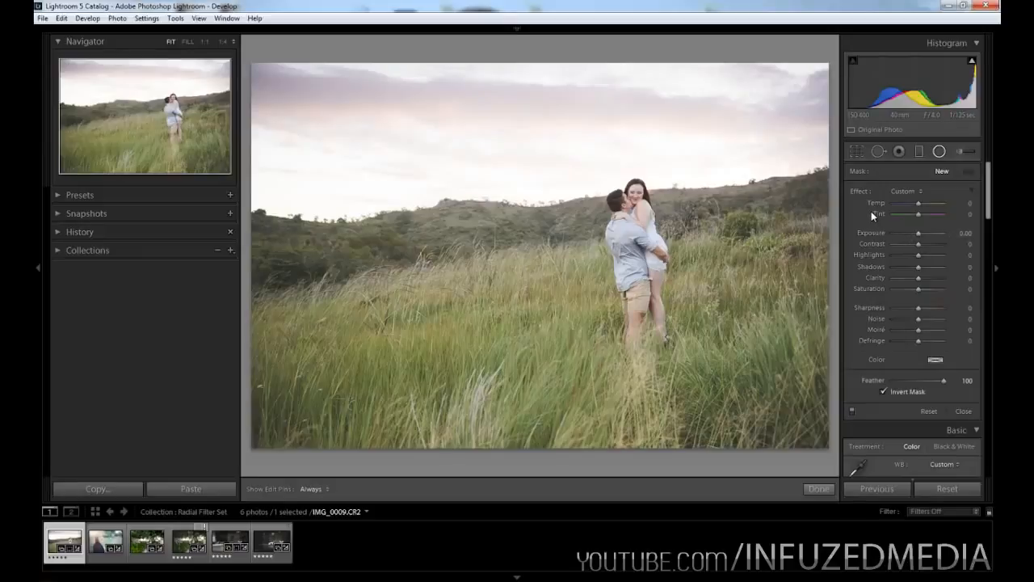
key("alt")
key("alt")
left_click_drag(920, 233, 907, 236)
key("Down")
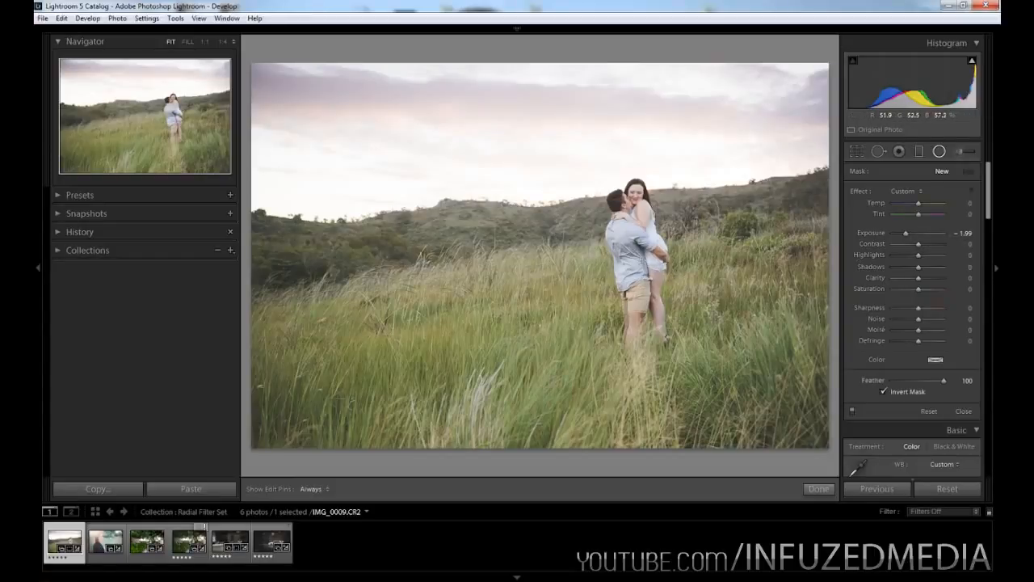
left_click_drag(639, 255, 771, 427)
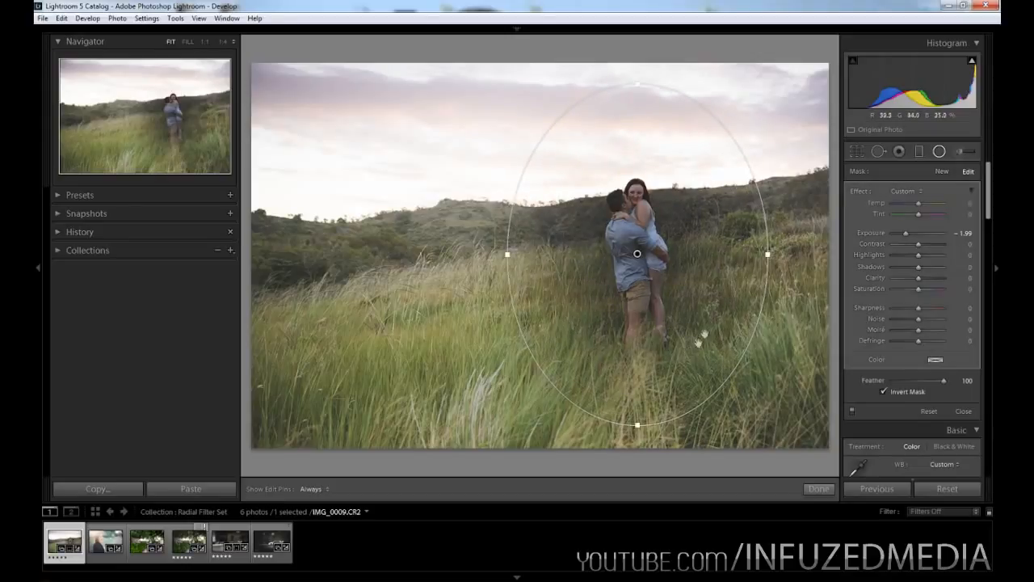
left_click_drag(638, 254, 637, 261)
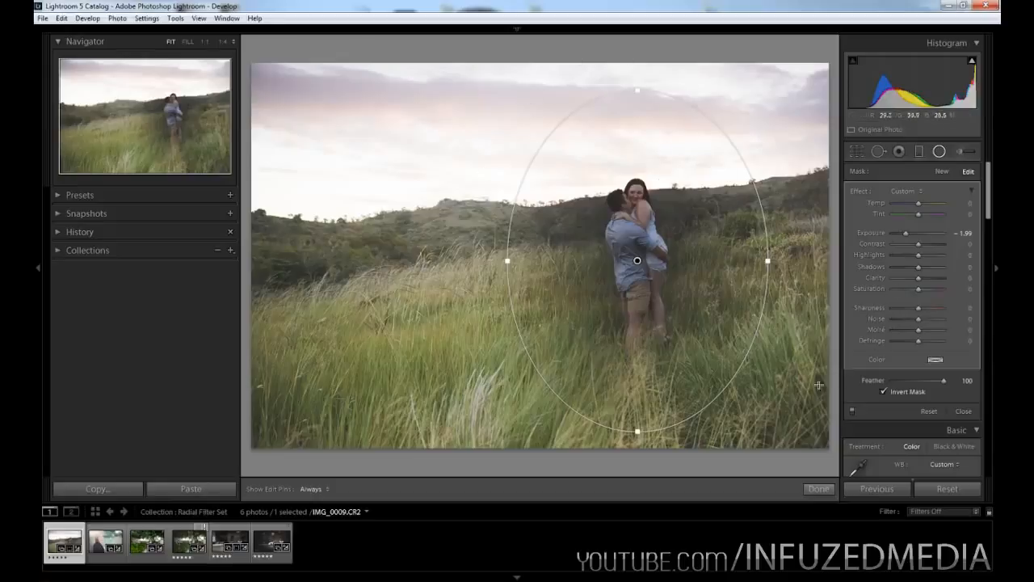
Turn off Invert Mask on the radial filter, then make its ellipse taller and recentre it on the couple.
left_click(908, 392)
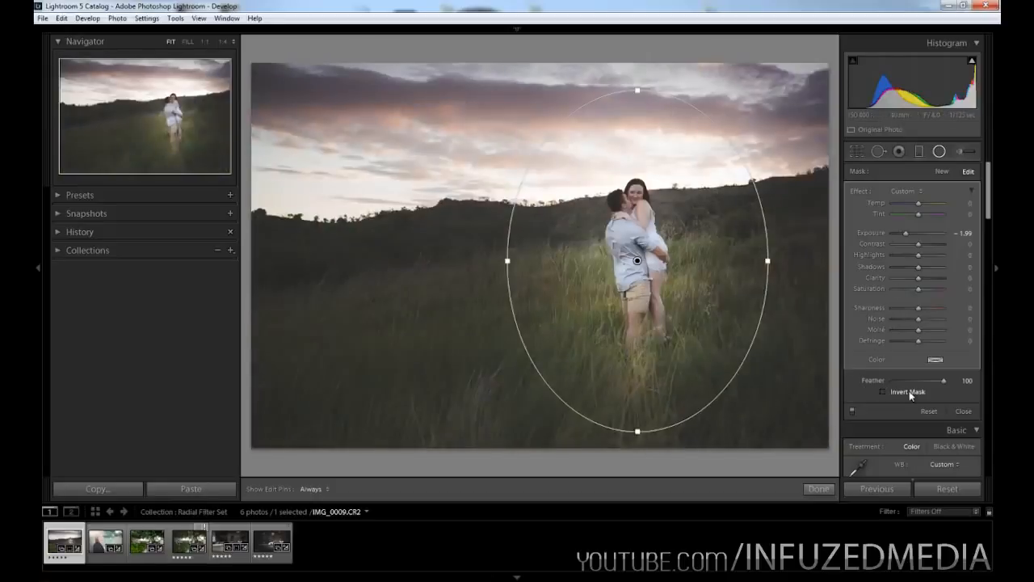
left_click_drag(638, 260, 632, 240)
left_click_drag(635, 408, 634, 434)
left_click_drag(633, 252, 638, 241)
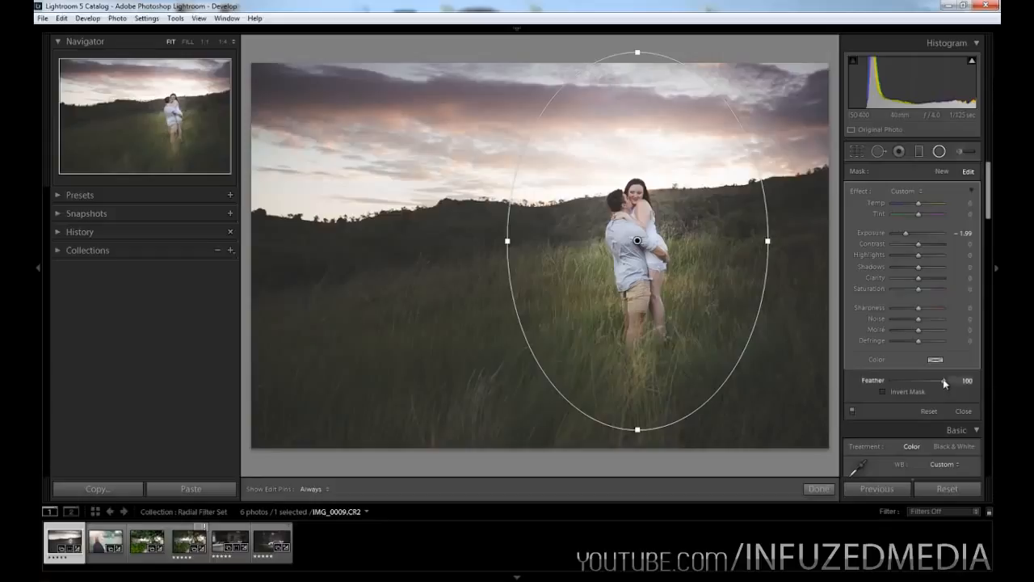
Set the radial filter's feather to 66 and exposure to -0.32, moving the ellipse slightly down.
left_click_drag(939, 383, 927, 382)
left_click_drag(637, 240, 638, 244)
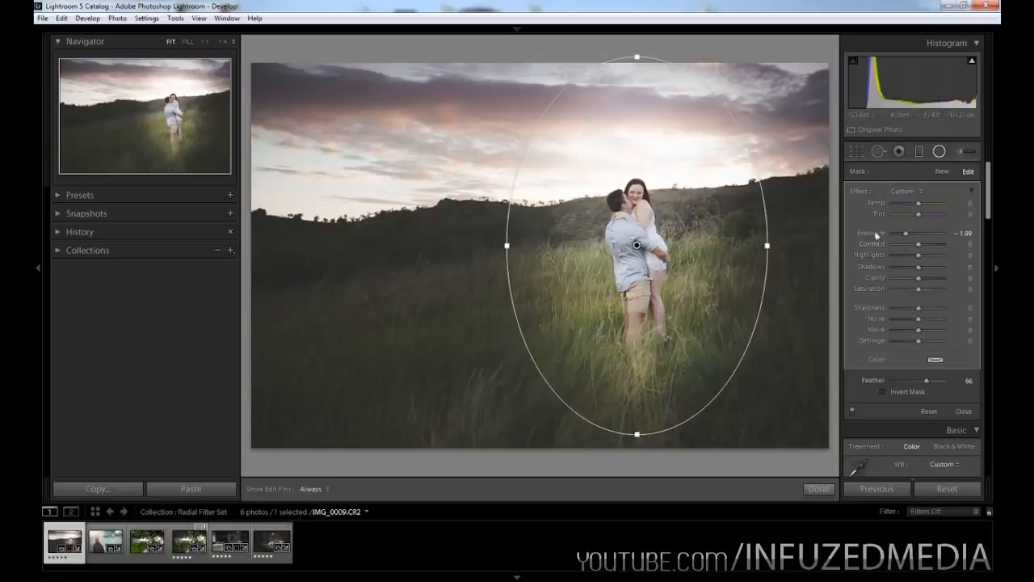
double_click(874, 234)
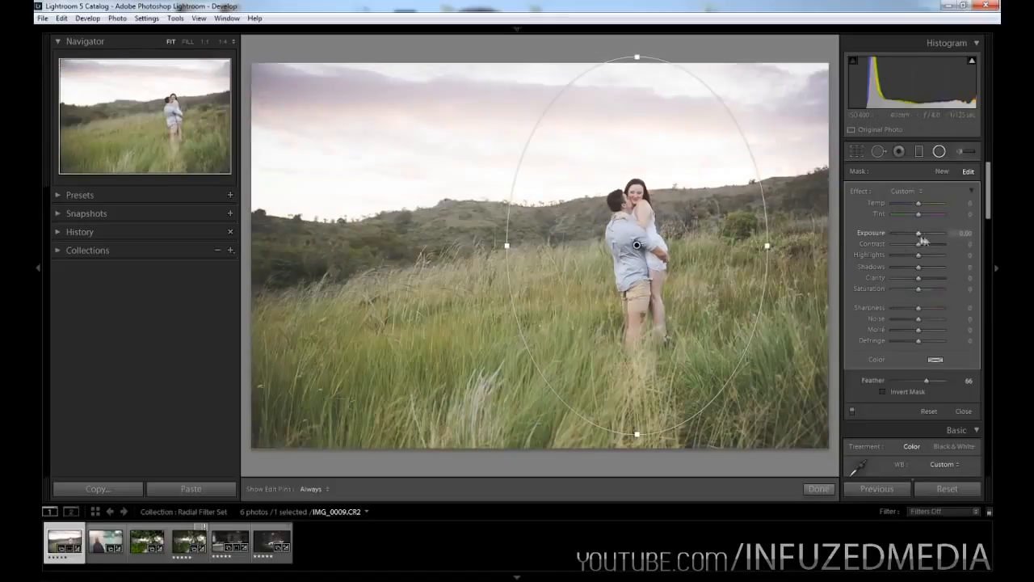
left_click_drag(917, 232, 916, 232)
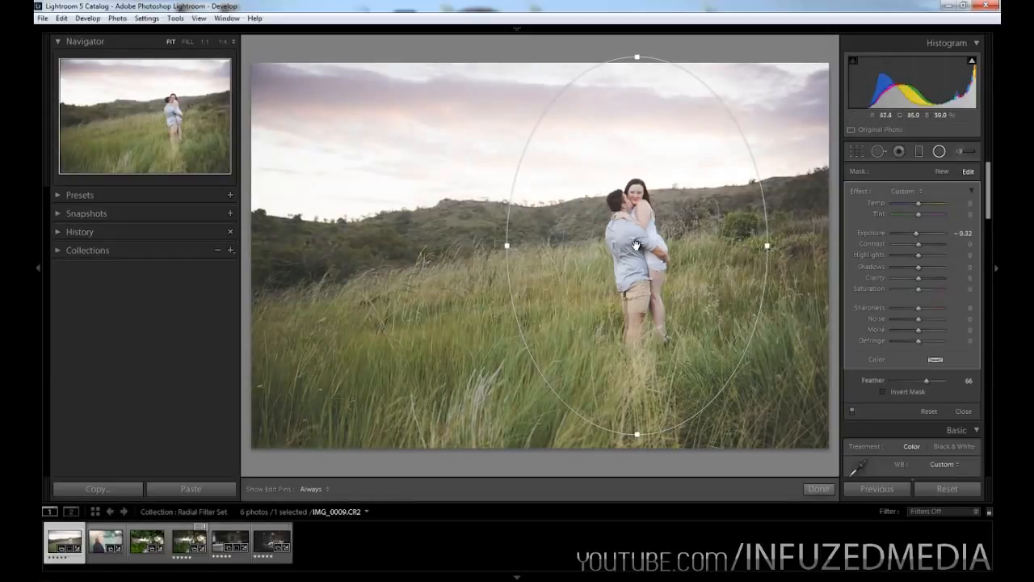
Compare the photo with and without the radial filter by deleting and restoring it, and close the Radial Filter tool.
key("Delete")
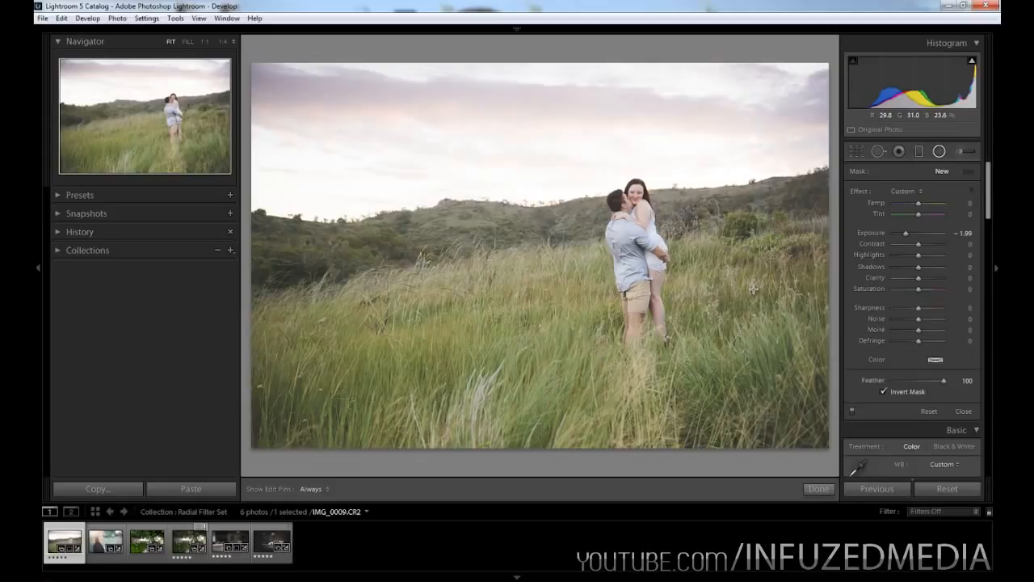
key("ctrl+z")
key("ctrl+y")
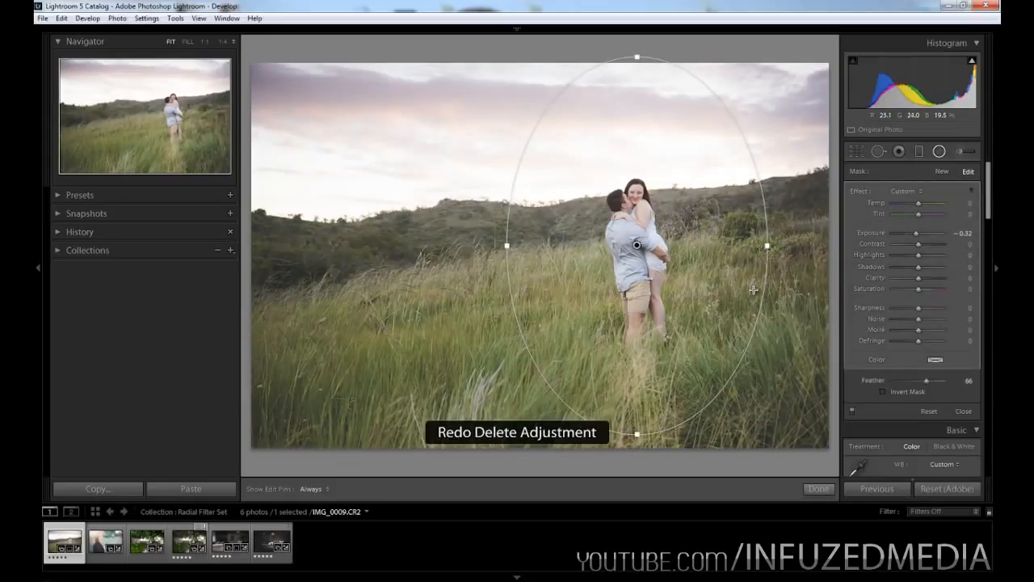
key("ctrl+z")
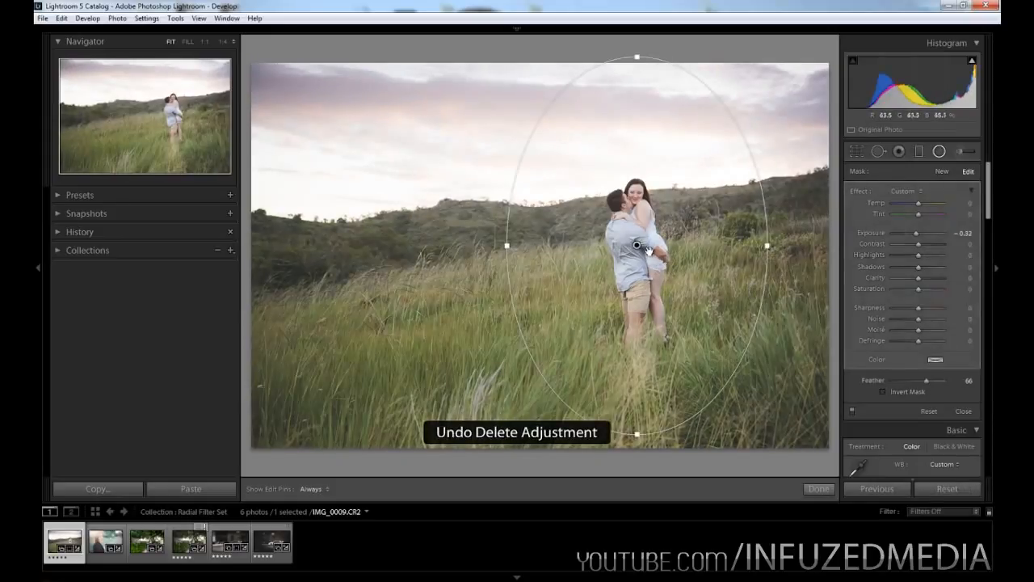
left_click(939, 151)
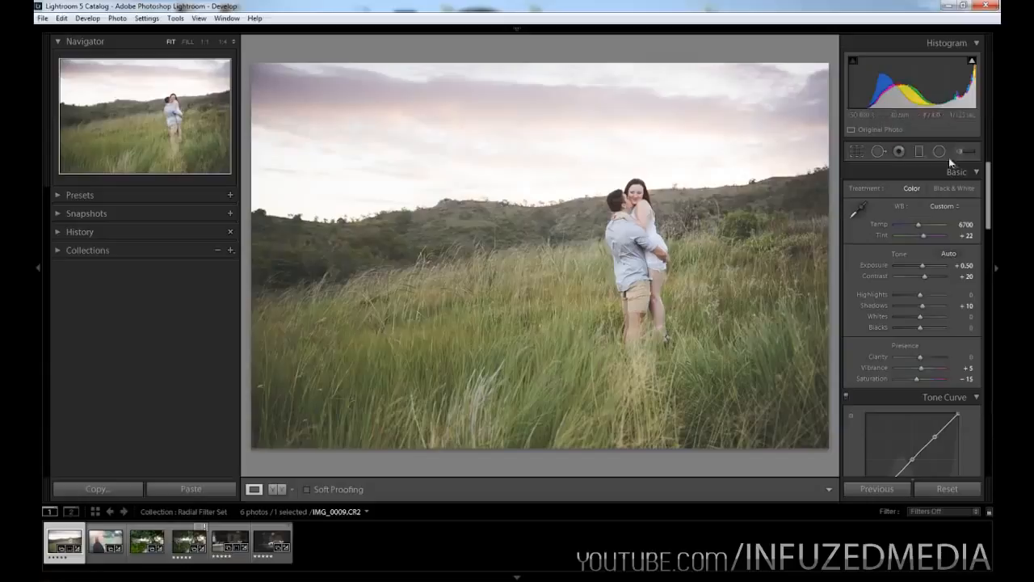
Add a graduated filter with exposure -0.41 rising from the photo's lower edge over the foreground grass.
left_click(919, 152)
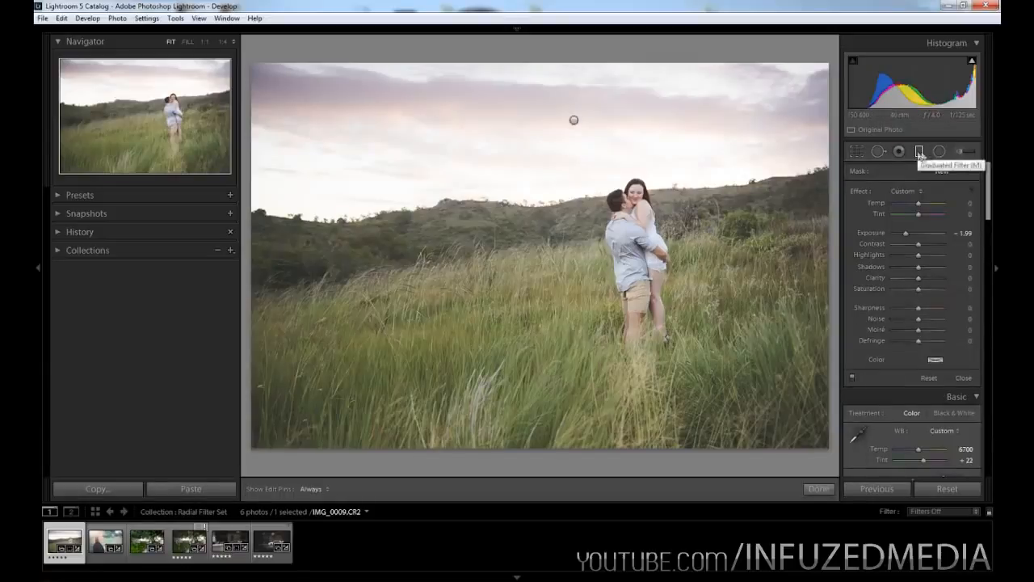
double_click(878, 234)
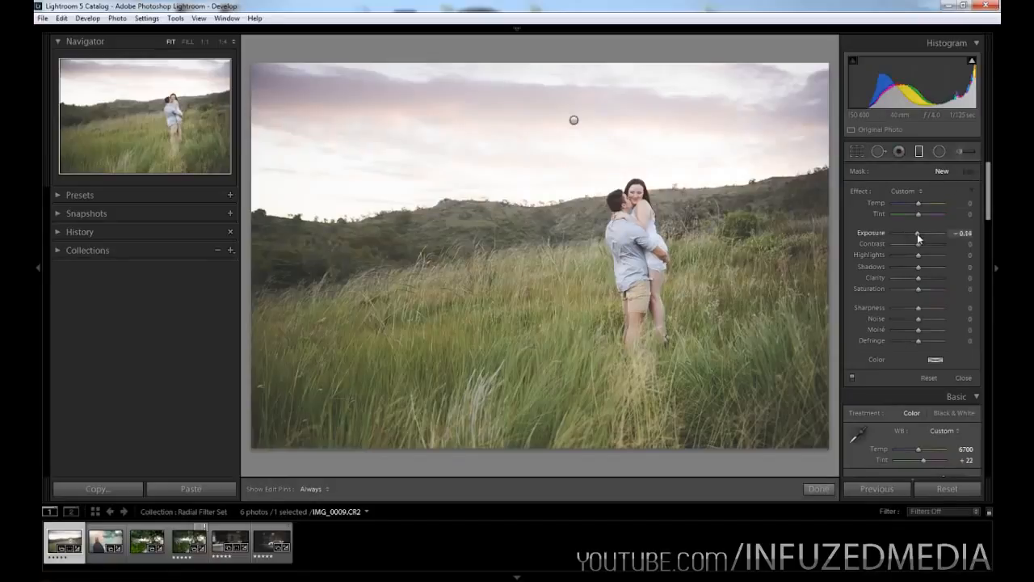
left_click_drag(916, 234, 917, 233)
left_click_drag(636, 471, 637, 327)
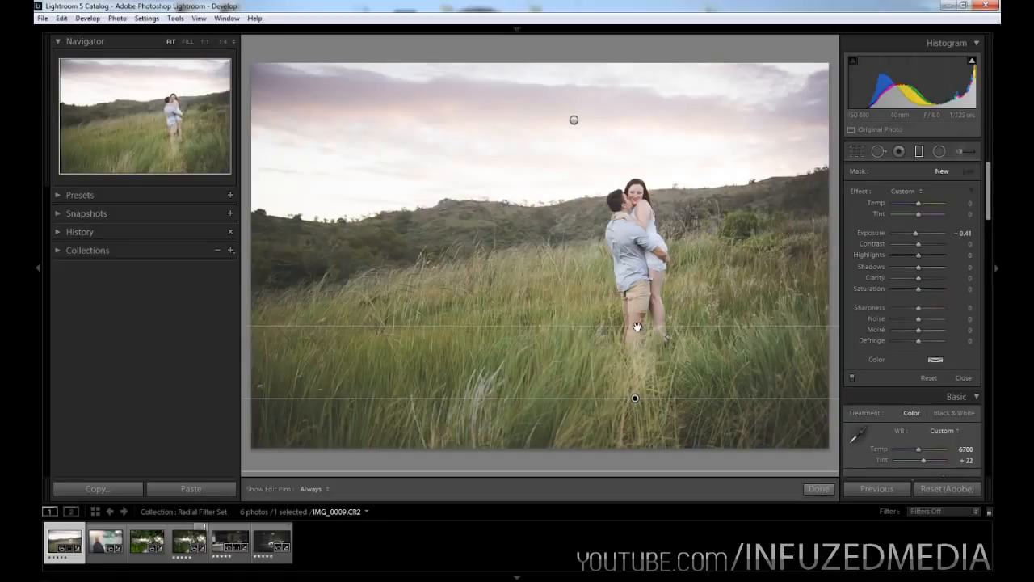
left_click_drag(636, 398, 629, 394)
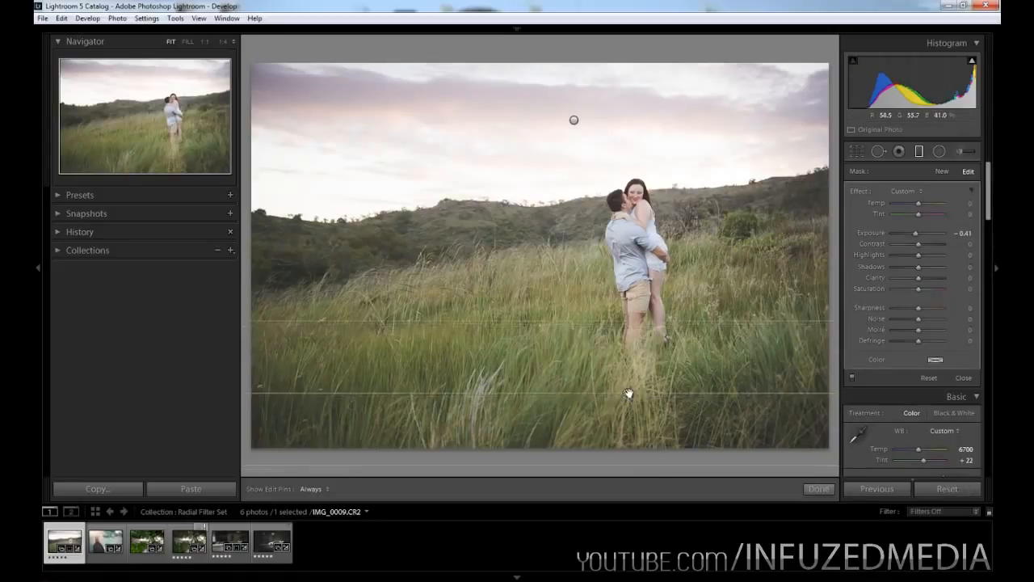
Compare the foreground with and without the graduated filter by deleting and restoring it, and close the Graduated Filter tool.
key("Delete")
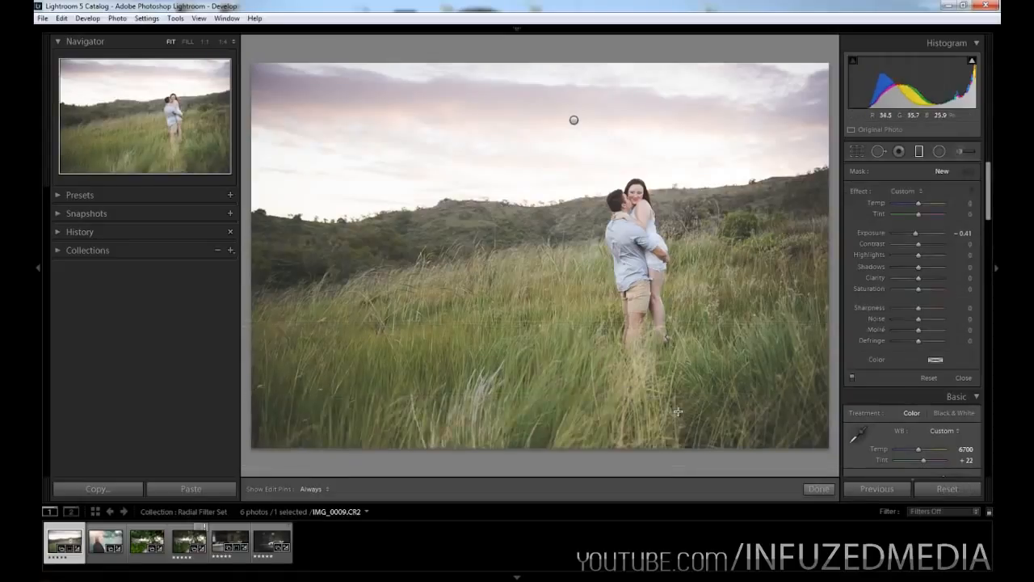
key("ctrl+z")
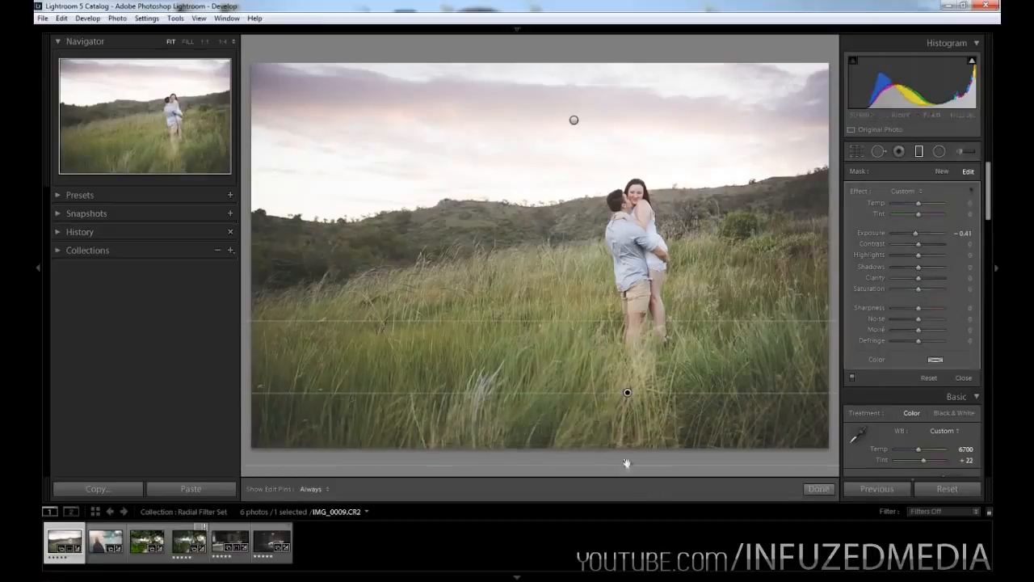
key("m")
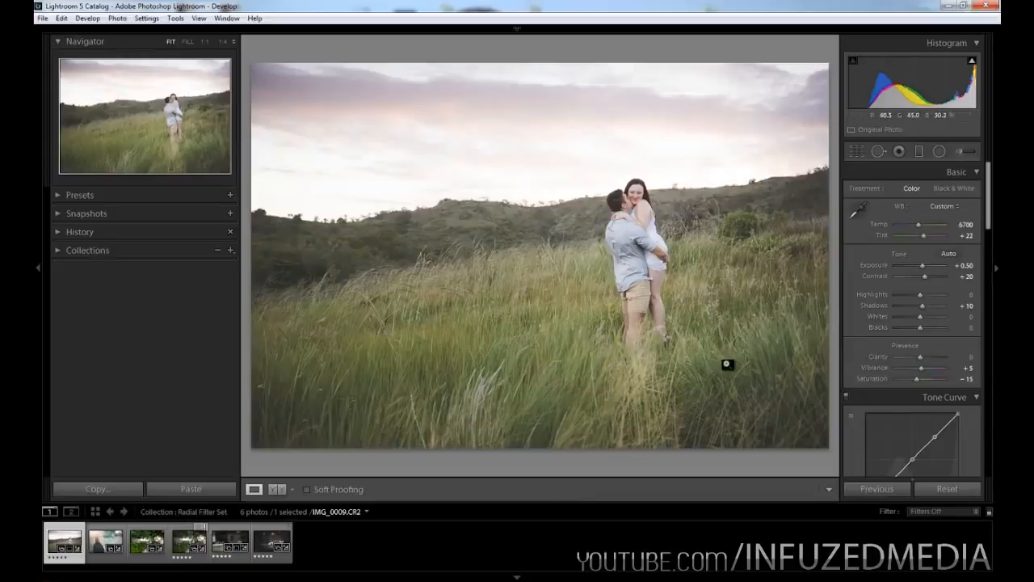
Add a wide radial filter over the horizon at the photo's far left, with exposure 1.42, temp 17 and saturation 43.
left_click(939, 153)
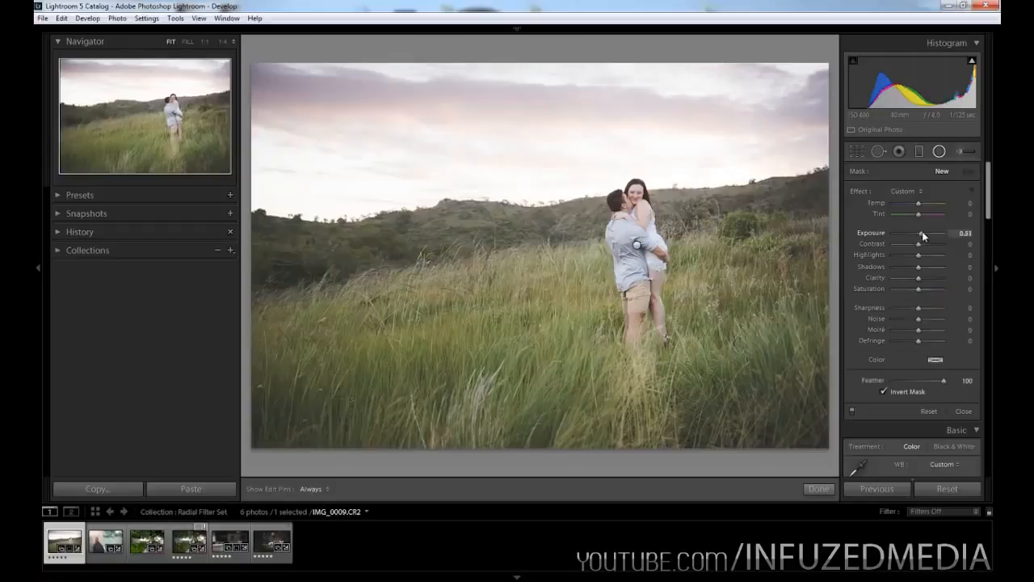
left_click_drag(923, 234, 927, 235)
left_click_drag(324, 207, 377, 236)
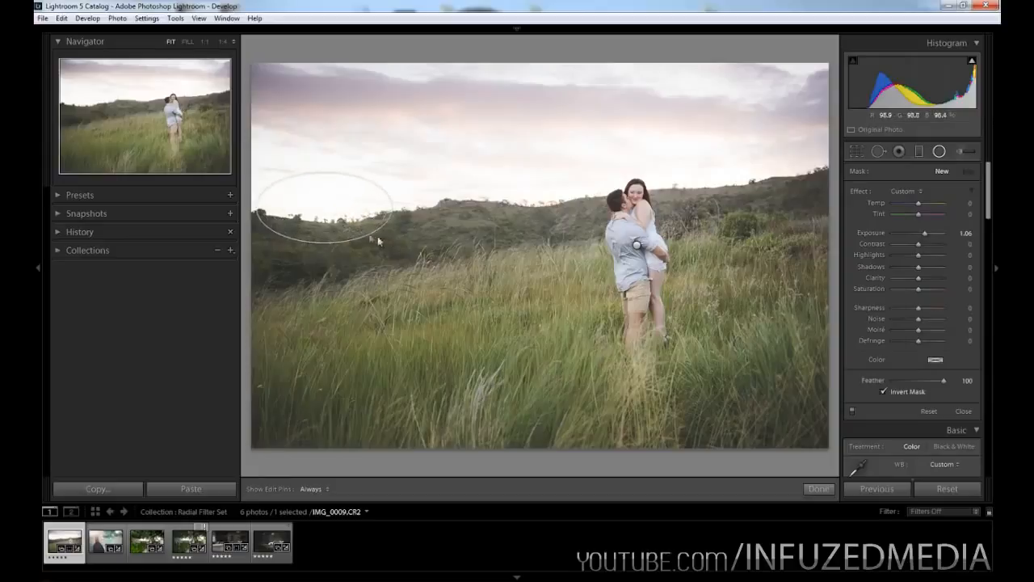
left_click_drag(324, 208, 338, 254)
left_click_drag(334, 214, 334, 216)
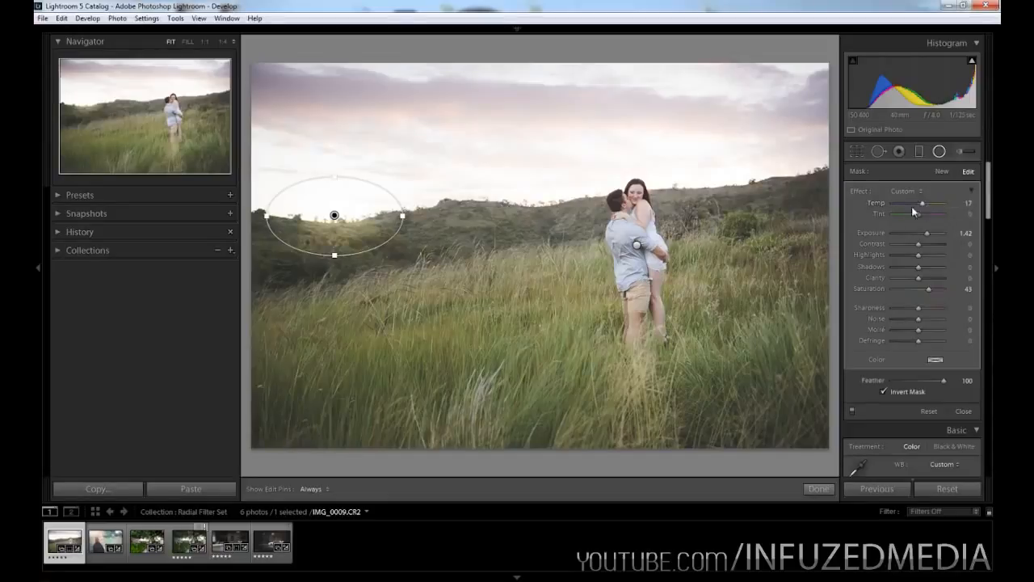
Set the horizon radial filter to tint 13, contrast -15, highlights 66 and clarity -29, and make its ellipse slightly taller.
left_click_drag(918, 215, 922, 218)
mouse_move(920, 259)
left_mouse_down()
mouse_move(941, 256)
mouse_move(893, 244)
mouse_move(915, 246)
left_mouse_up()
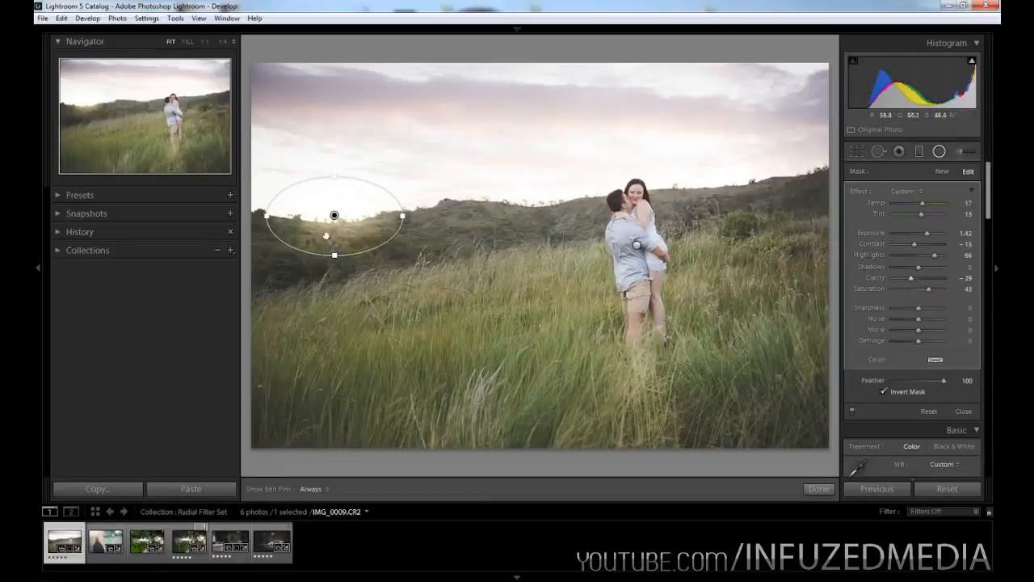
left_click_drag(334, 255, 334, 261)
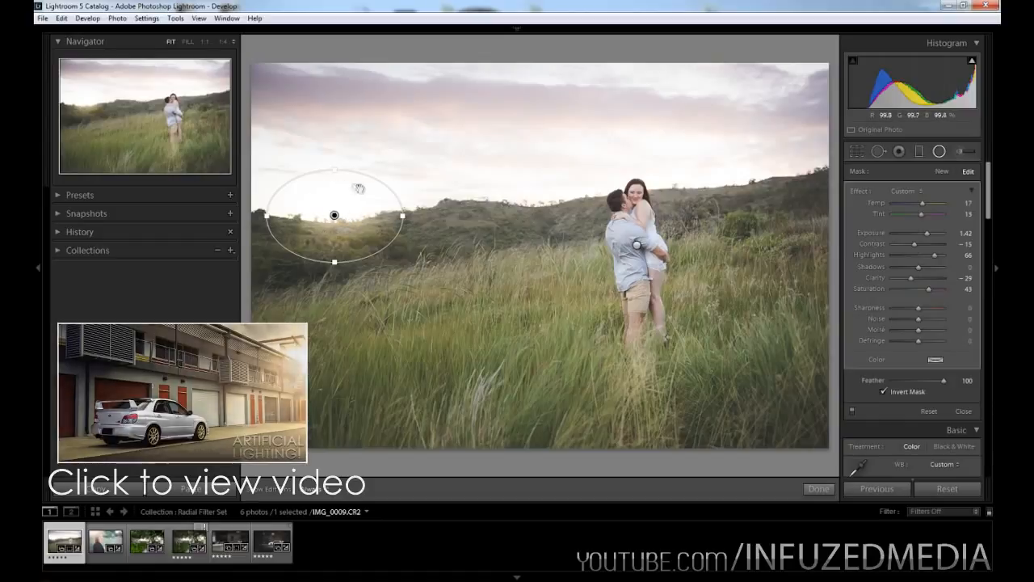
left_click(940, 151)
Compare the before and after versions of the edited couple photo.
key("backslash")
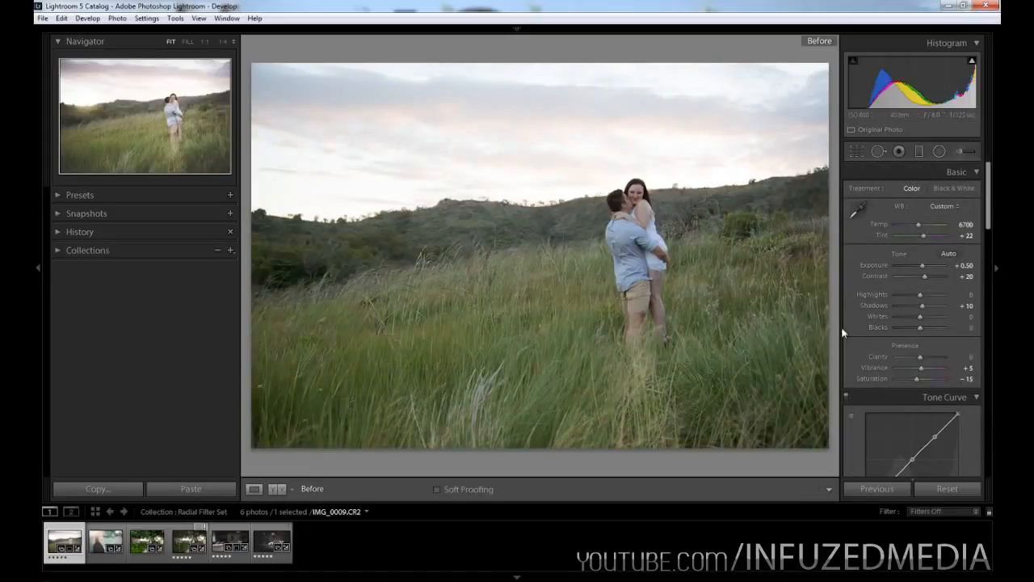
key("backslash")
key("backslash")
key("backslash")
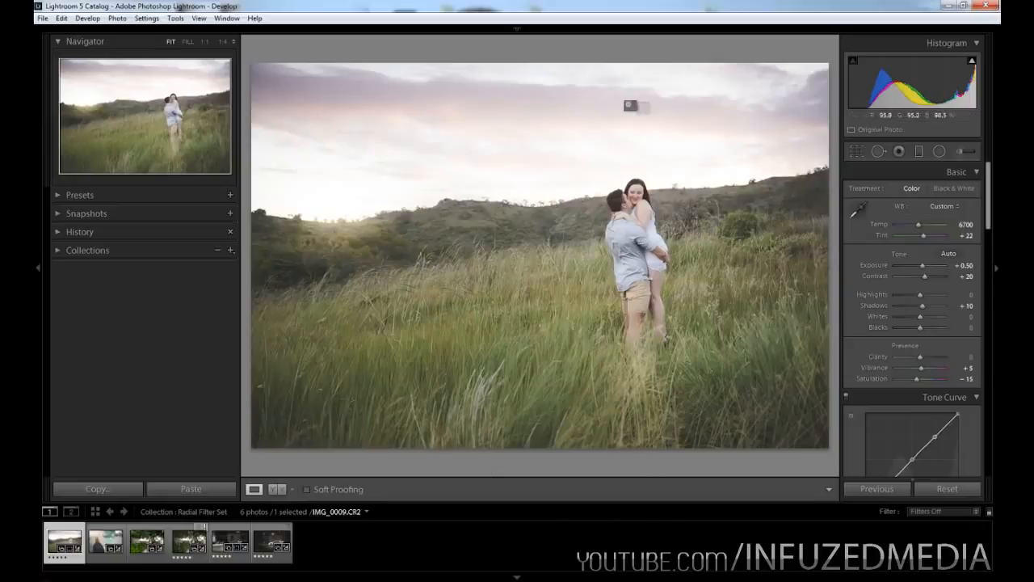
key("backslash")
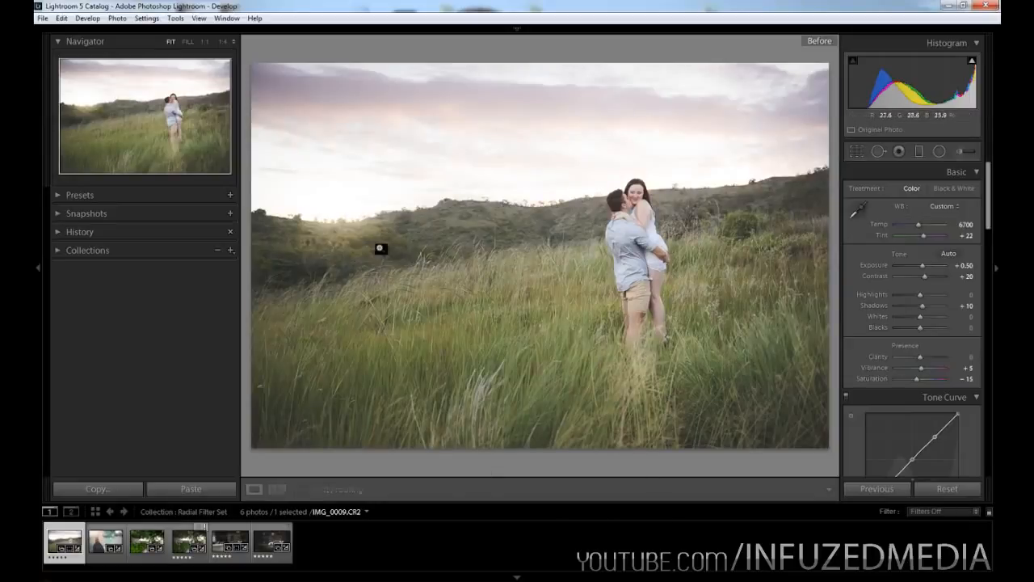
key("backslash")
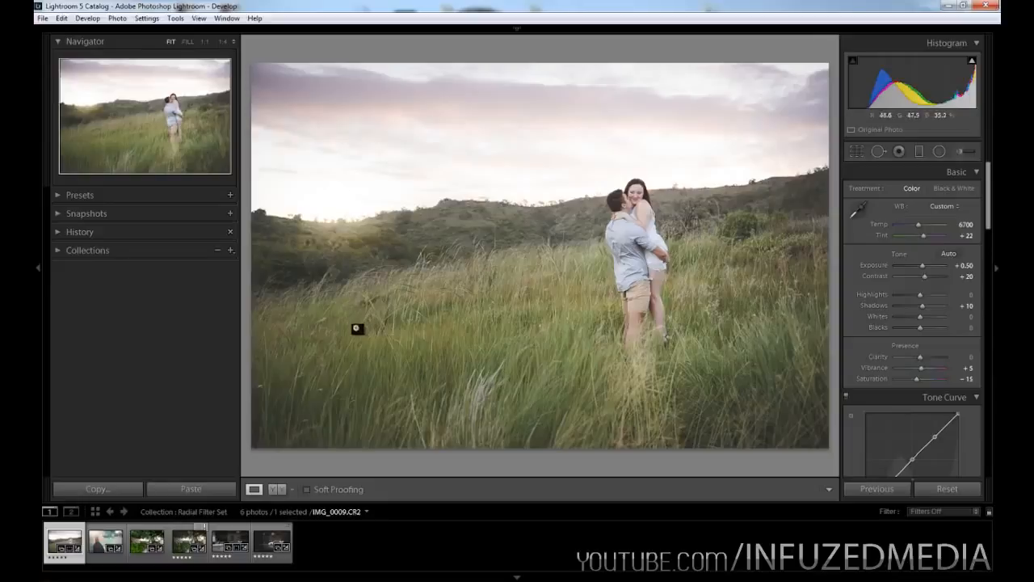
Open the woman's portrait IMG_2480.CR2 and select the existing radial filter in the photo's upper-left corner.
left_click(122, 513)
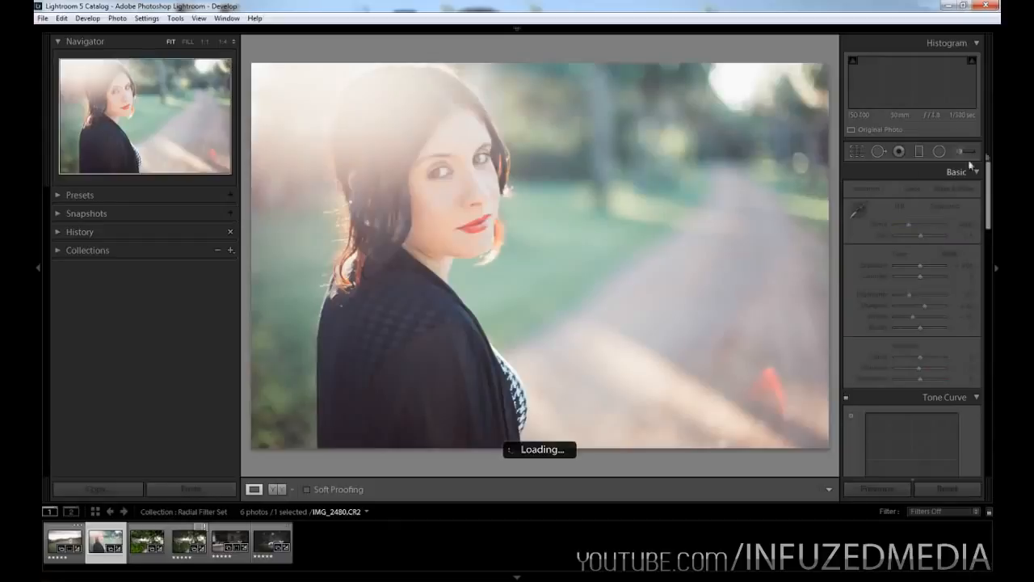
left_click(939, 151)
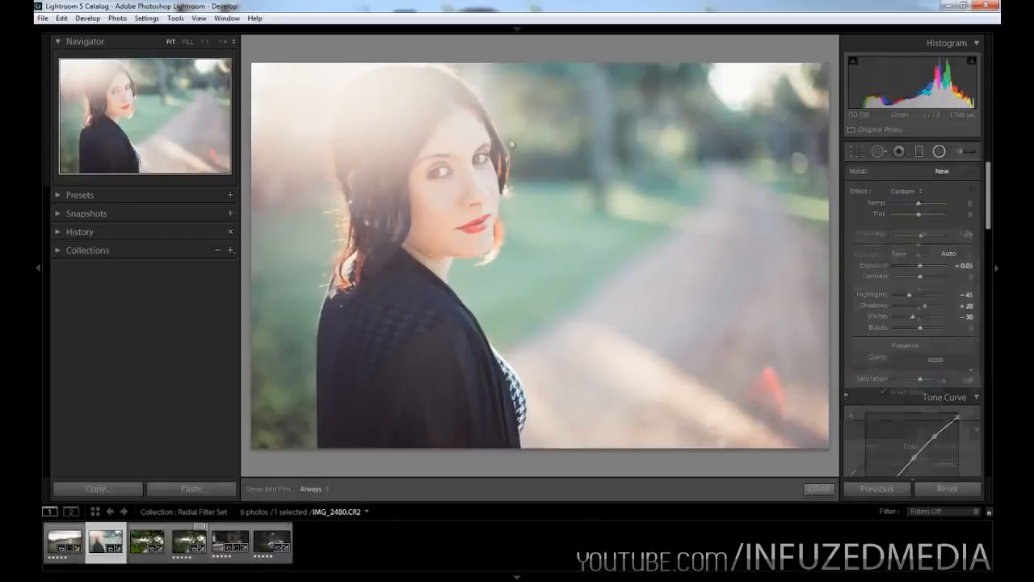
left_click(271, 86)
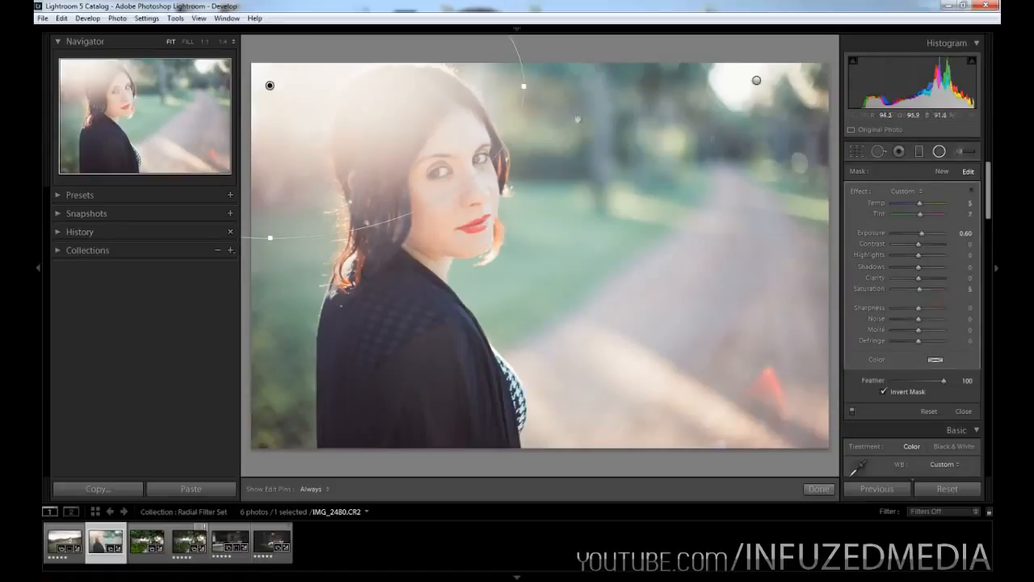
Close the radial filter and compare the before and after versions of the woman's portrait.
left_click(940, 153)
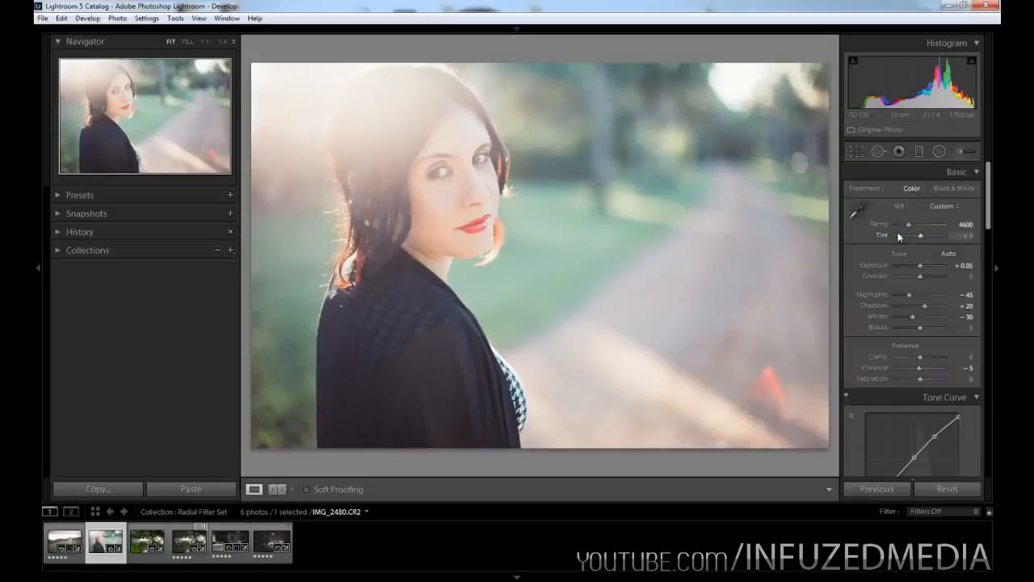
key("backslash")
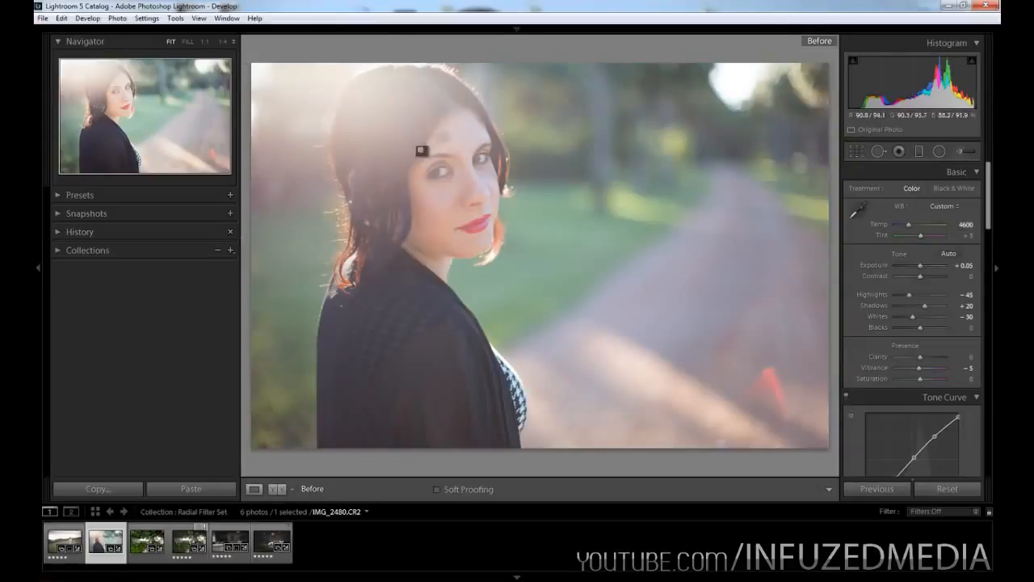
key("backslash")
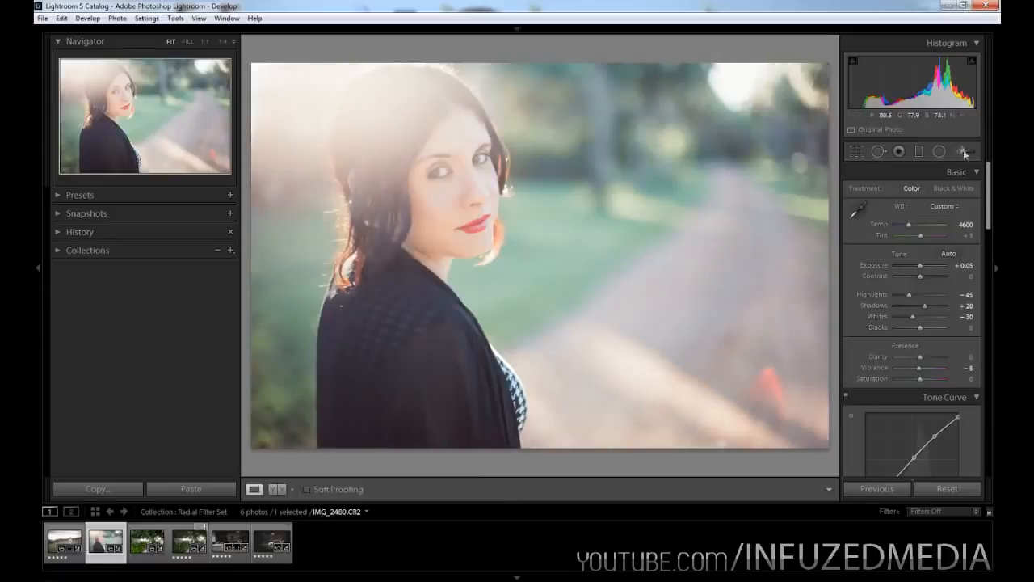
Delete the radial filter in the portrait's upper-left corner to judge its effect, and undo the deletion.
left_click(940, 151)
left_click(271, 86)
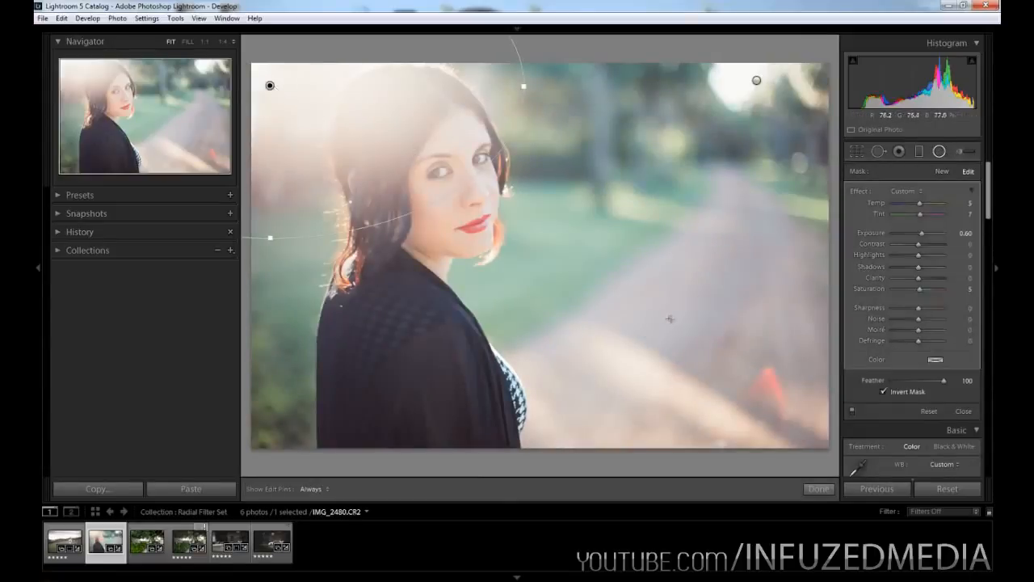
key("Delete")
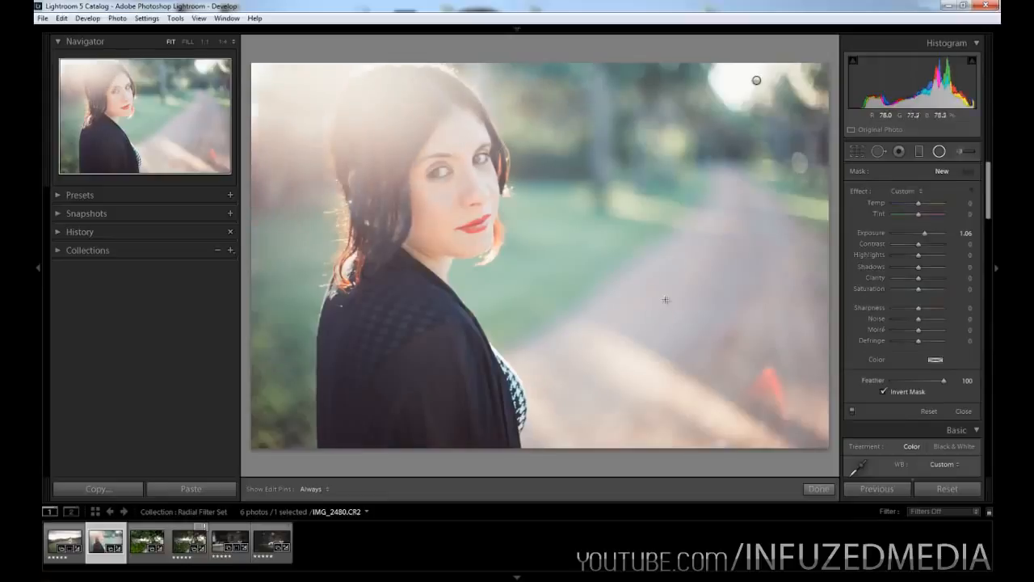
key("ctrl+z")
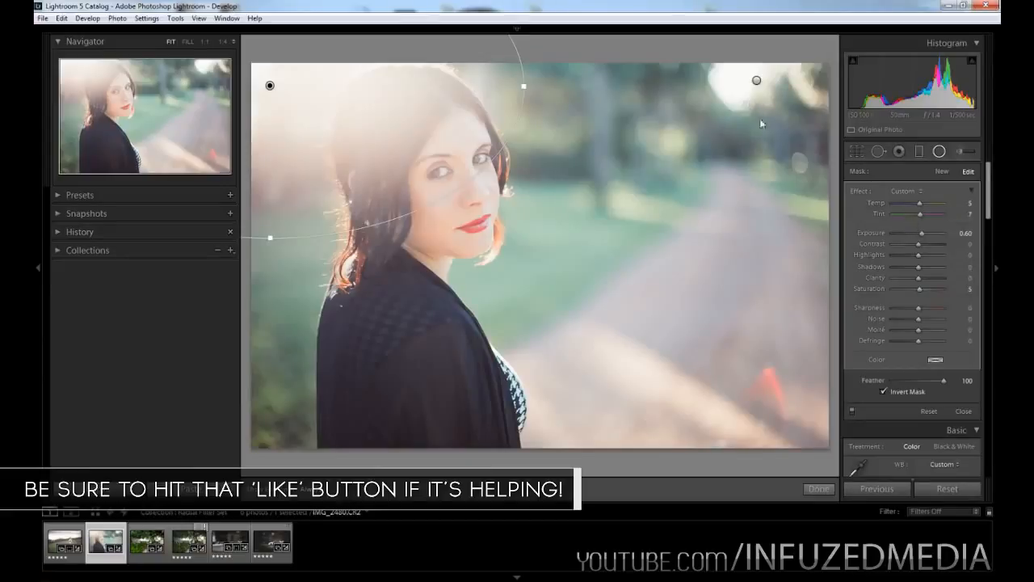
Delete the radial filter in the portrait's upper-right area, undo the deletion, and close the filter settings.
left_click(757, 80)
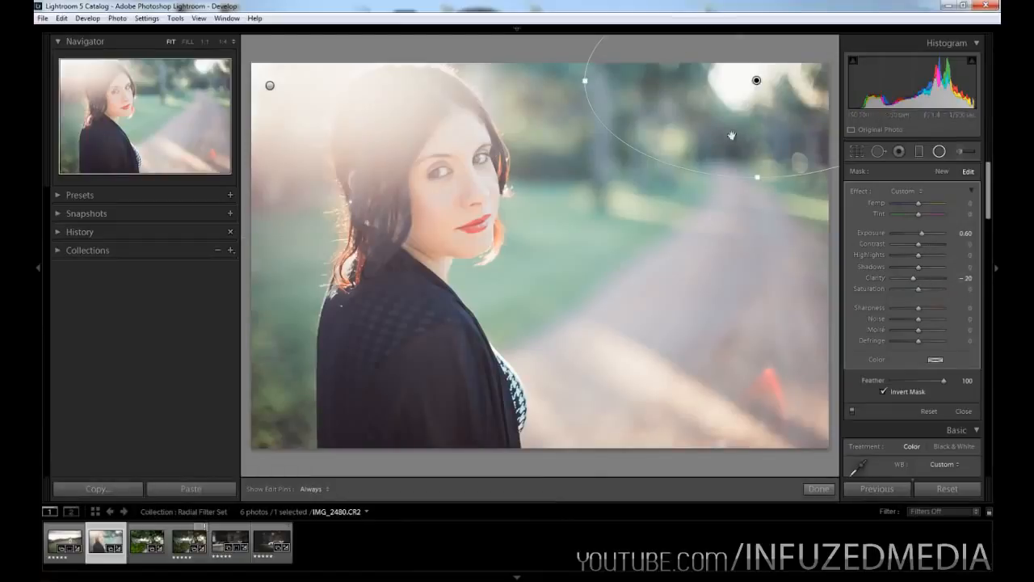
key("Delete")
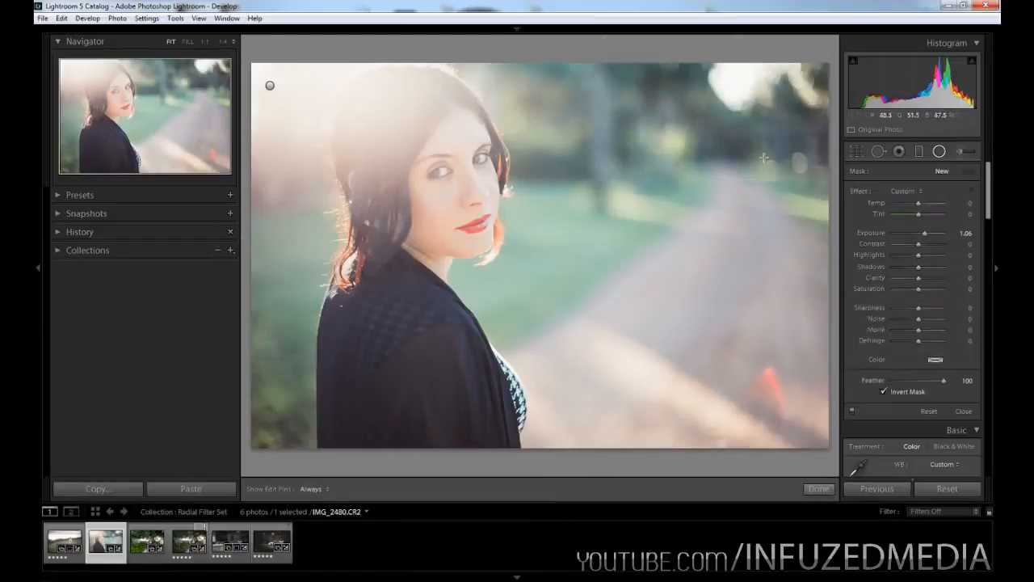
key("ctrl+z")
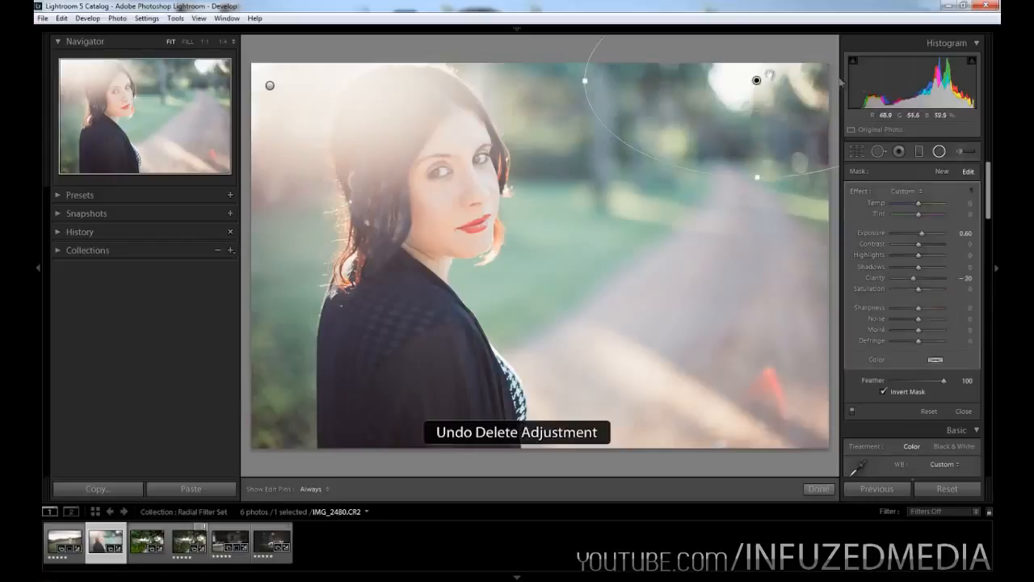
left_click(942, 157)
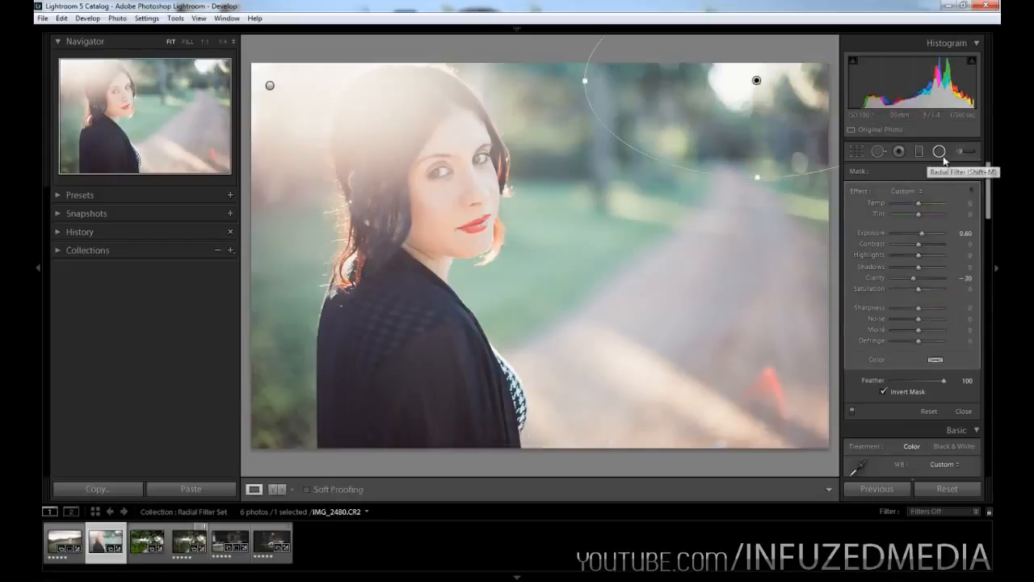
Open the couple photo IMG_0009.CR2, collapse the Basic settings, and prepare a new radial filter with exposure 0.00.
left_click(66, 538)
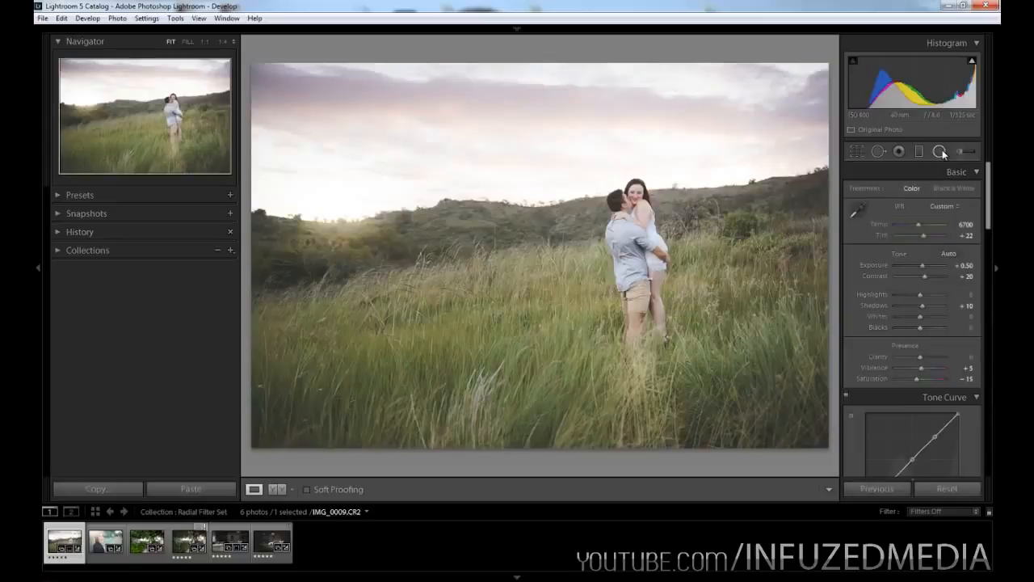
left_click(940, 151)
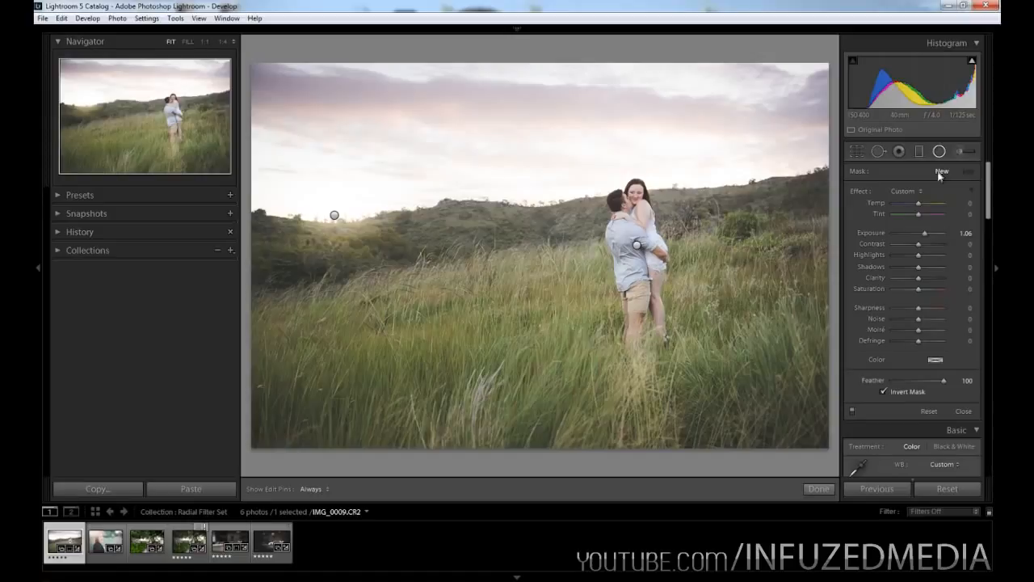
scroll(929, 242, "down", 15)
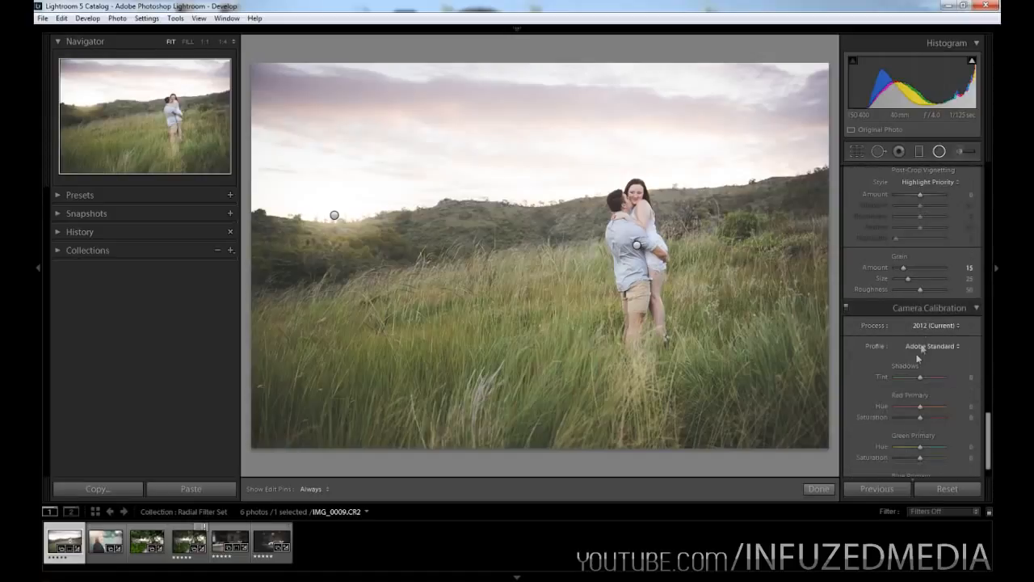
scroll(914, 266, "up", 15)
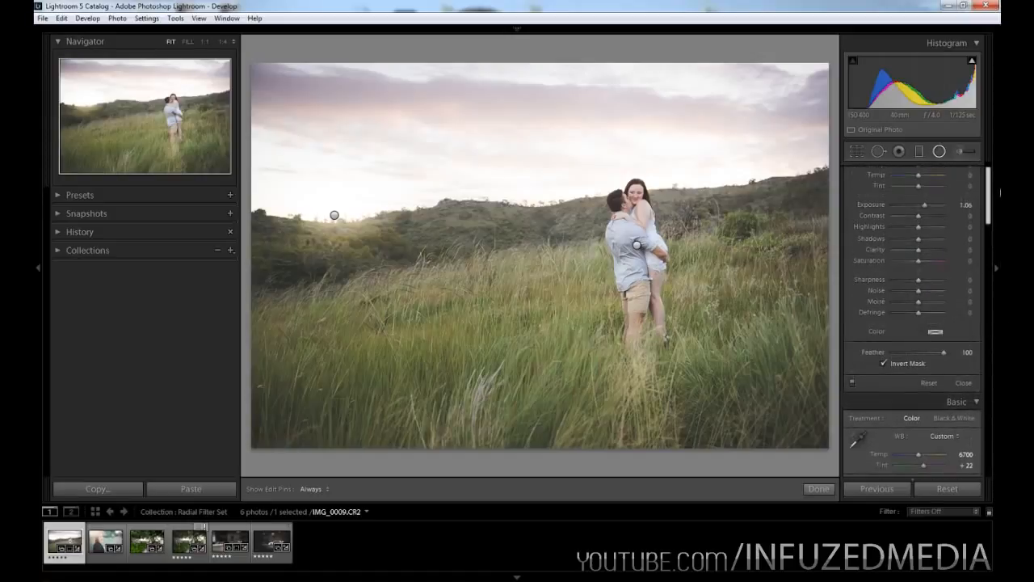
left_click_drag(999, 189, 1000, 180)
left_click(941, 155)
left_click(944, 169)
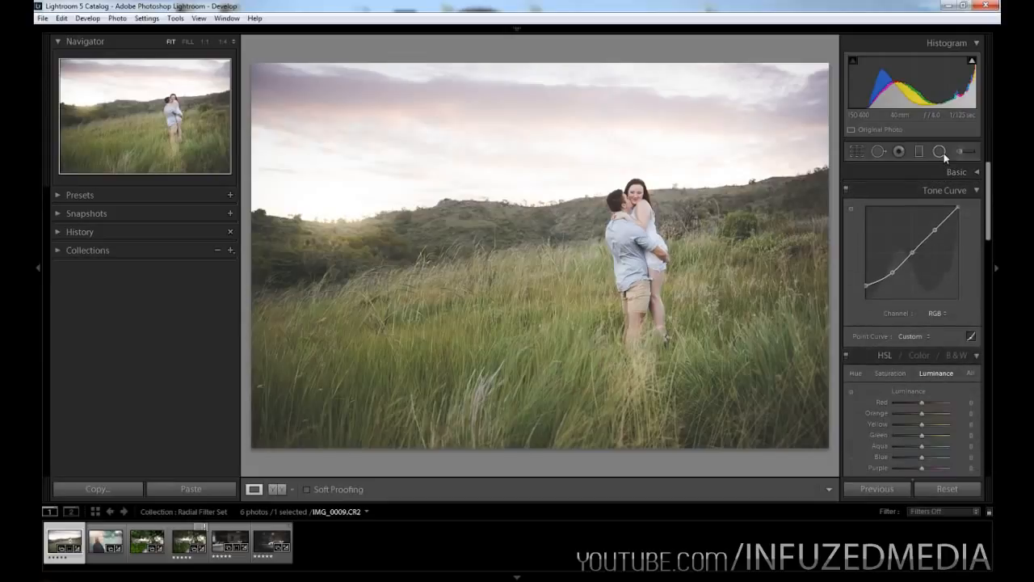
left_click(941, 154)
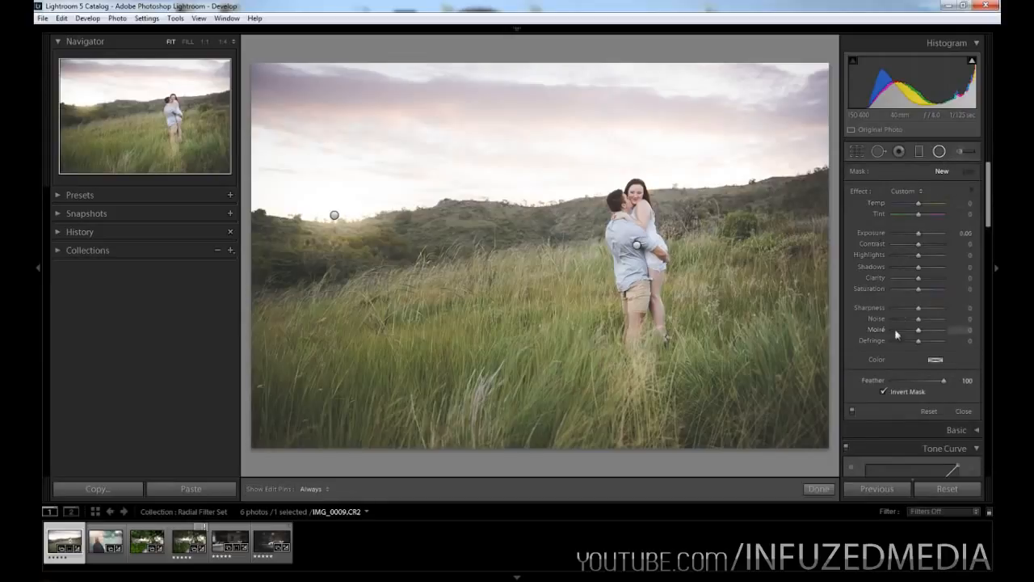
Add a large radial filter with exposure -1.61 centred on the couple, with Invert Mask turned off to darken the surroundings.
left_click_drag(926, 232, 909, 240)
left_click_drag(541, 230, 859, 434)
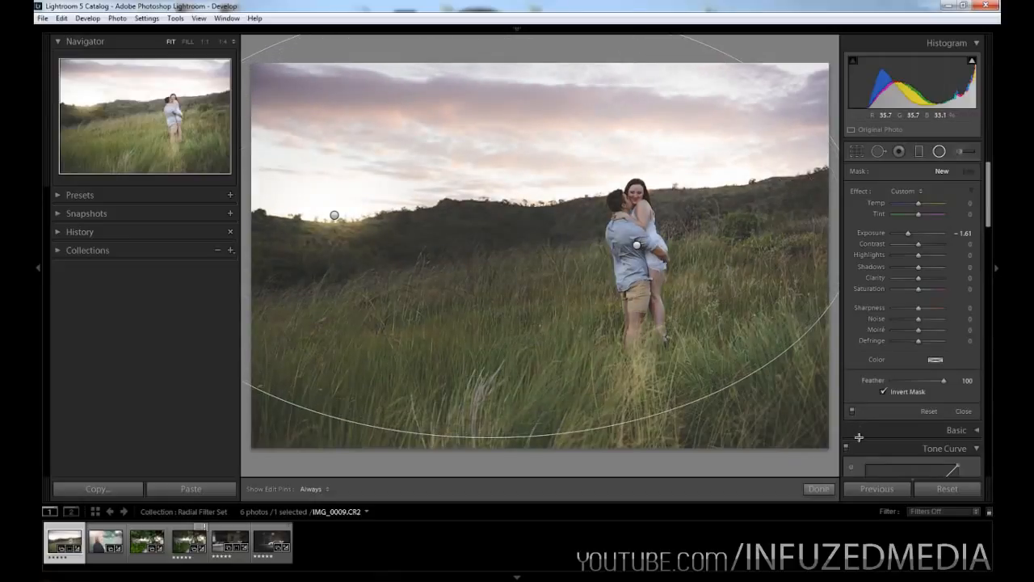
left_click_drag(492, 220, 617, 229)
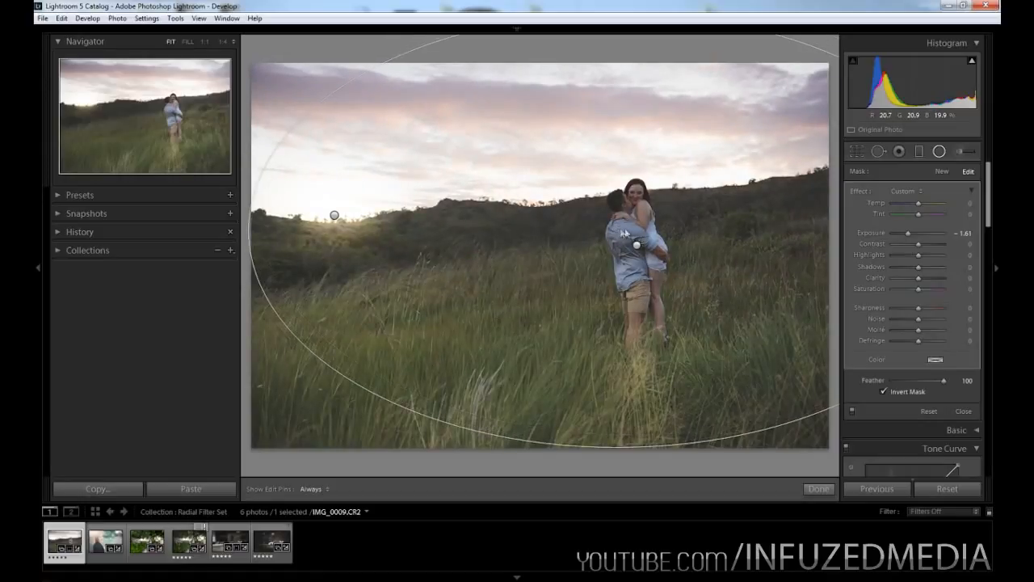
left_click(901, 393)
Make the radial filter's ellipse narrower and slightly taller, and recentre it on the couple.
left_click_drag(615, 477, 615, 483)
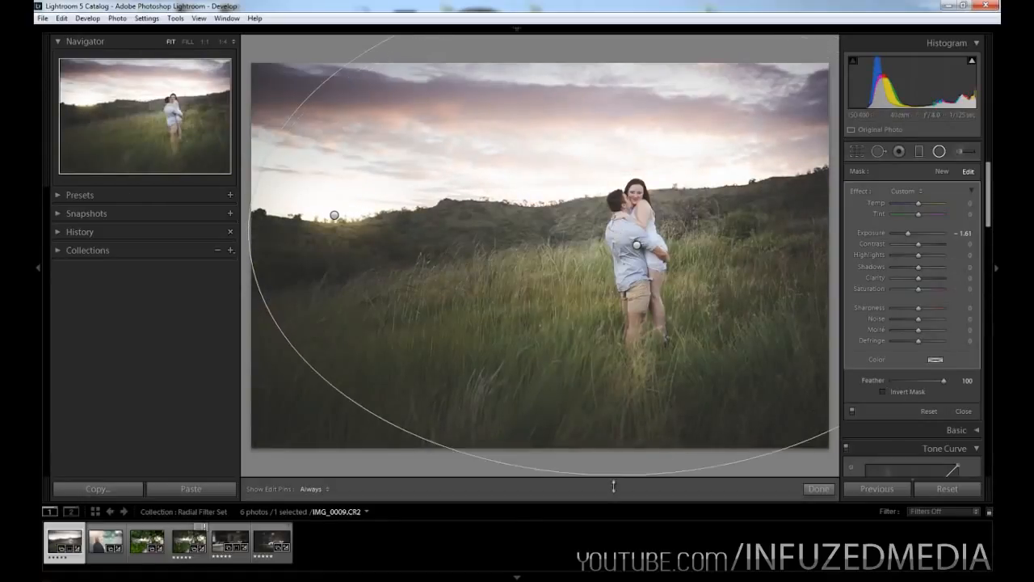
left_click_drag(242, 236, 289, 231)
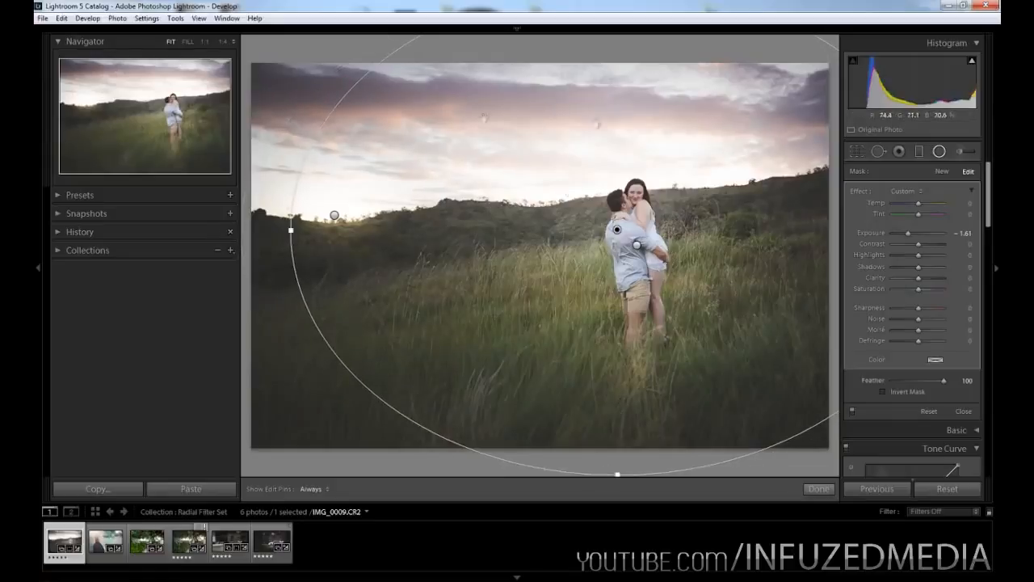
mouse_move(618, 466)
left_mouse_down()
mouse_move(612, 383)
mouse_move(611, 474)
left_mouse_up()
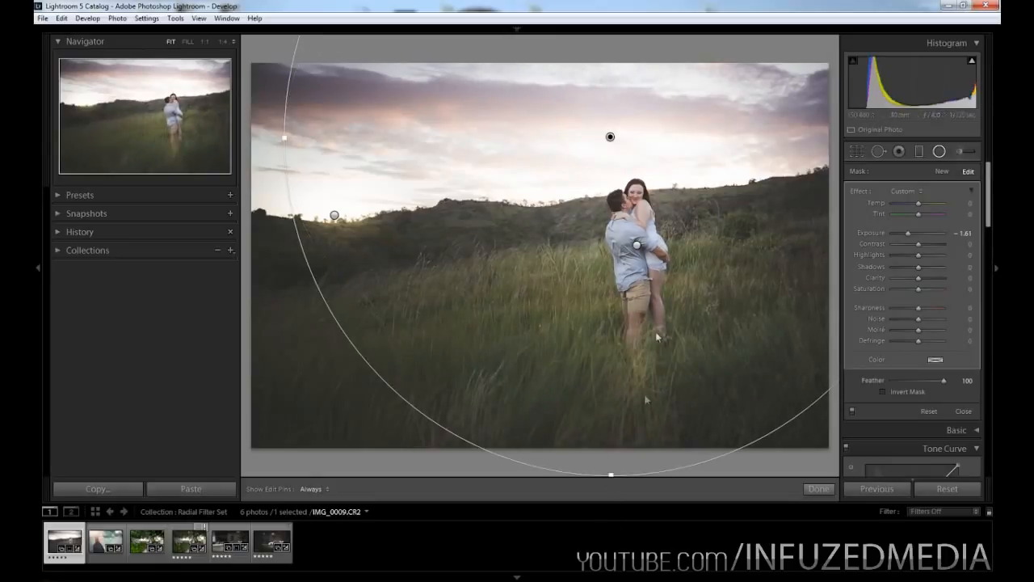
left_click_drag(611, 137, 617, 236)
Using a 1:16 view, enlarge the ellipse well beyond the photo's edges, keep it centred on the couple, and return to the Fit view.
left_click(233, 42)
left_click(214, 47)
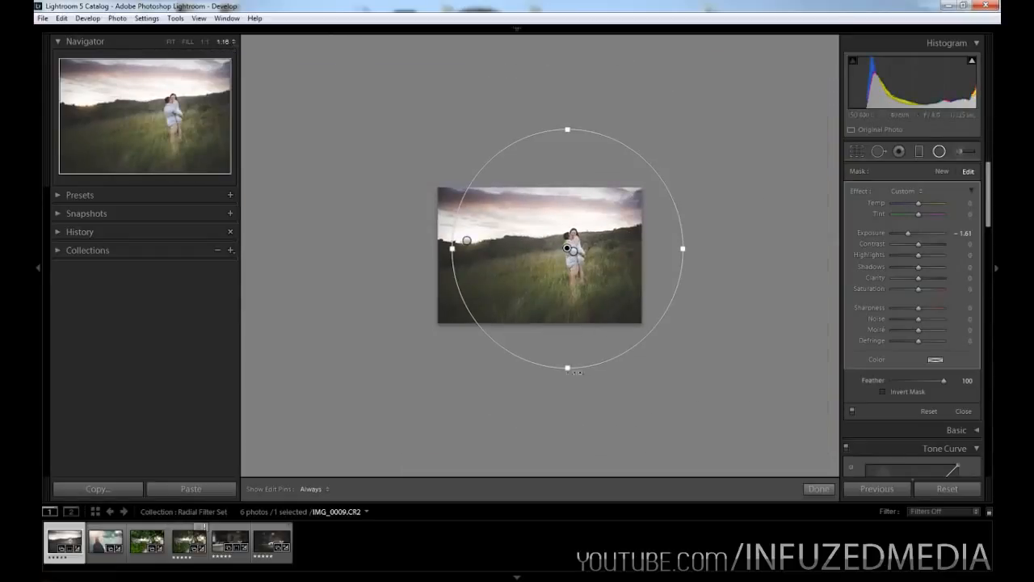
left_click_drag(568, 375, 568, 381)
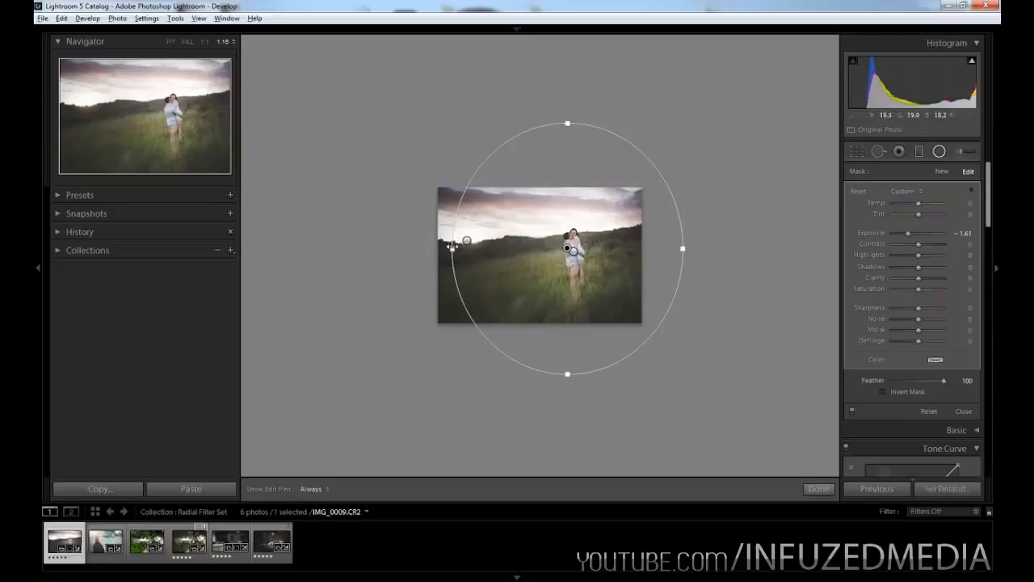
left_click_drag(449, 250, 408, 249)
left_click_drag(570, 252, 569, 253)
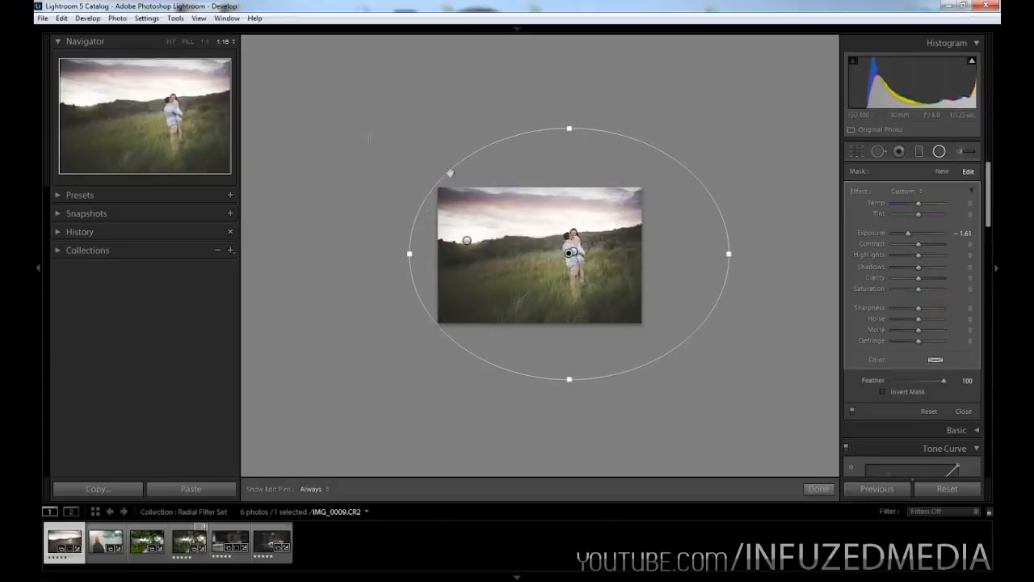
left_click(232, 42)
left_click(212, 88)
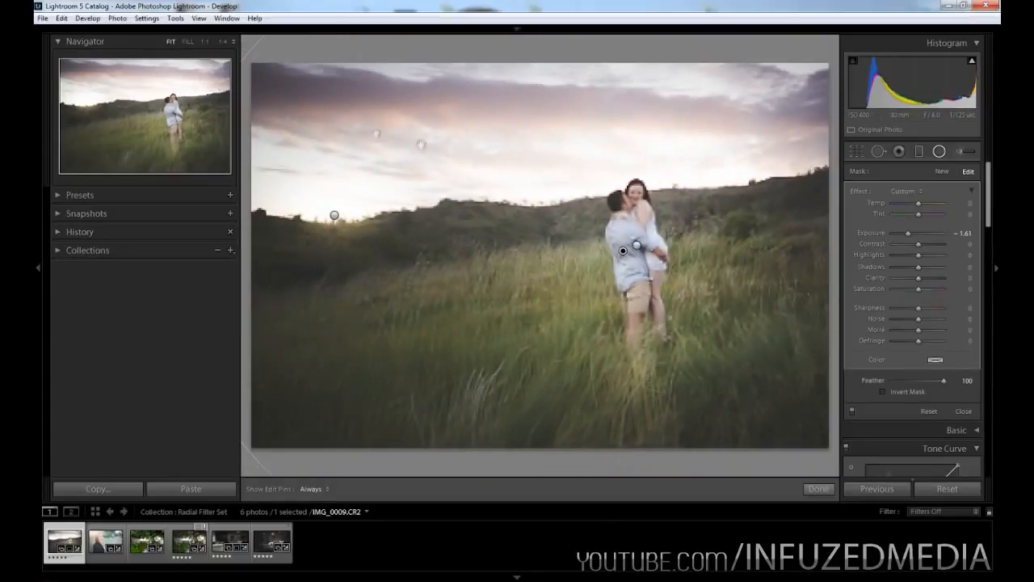
Set the radial filter's exposure to -0.81, and delete and restore the filter to judge the darkening.
left_click_drag(915, 235, 916, 235)
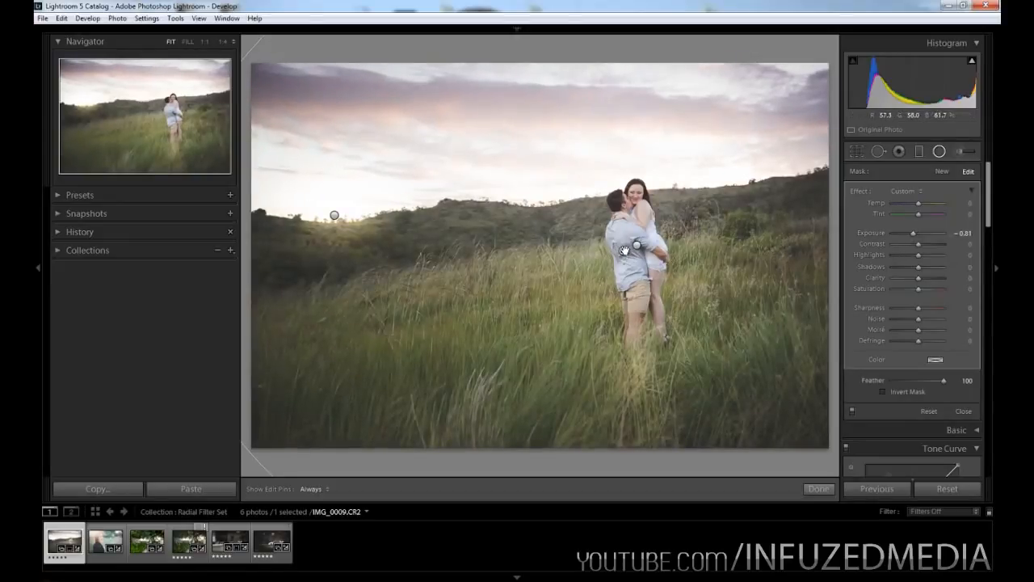
key("Delete")
key("ctrl+z")
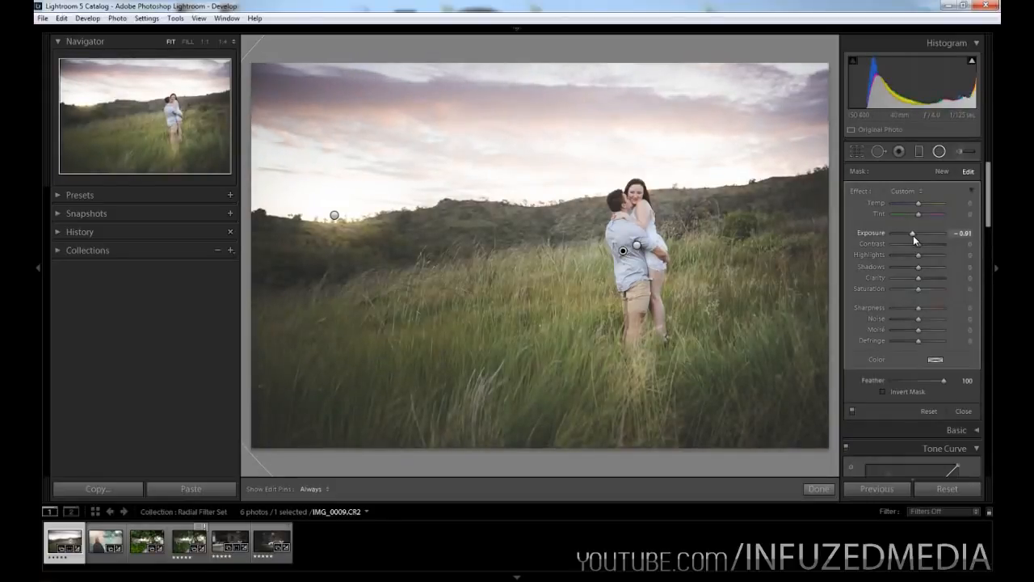
Set the radial filter's exposure to -0.20, check its effect by deleting and restoring it, and close the filter settings.
key("Up")
key("Up")
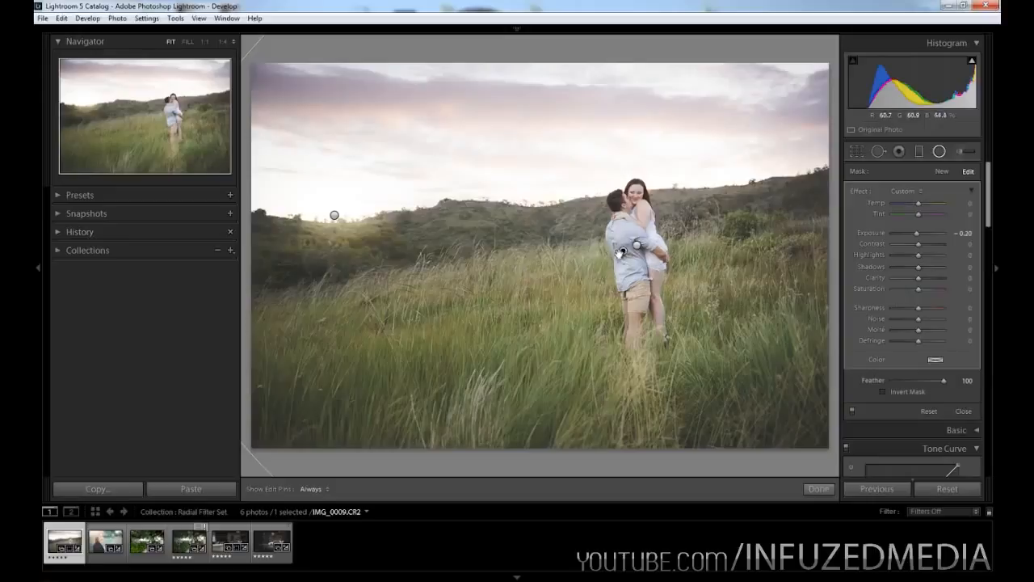
key("Delete")
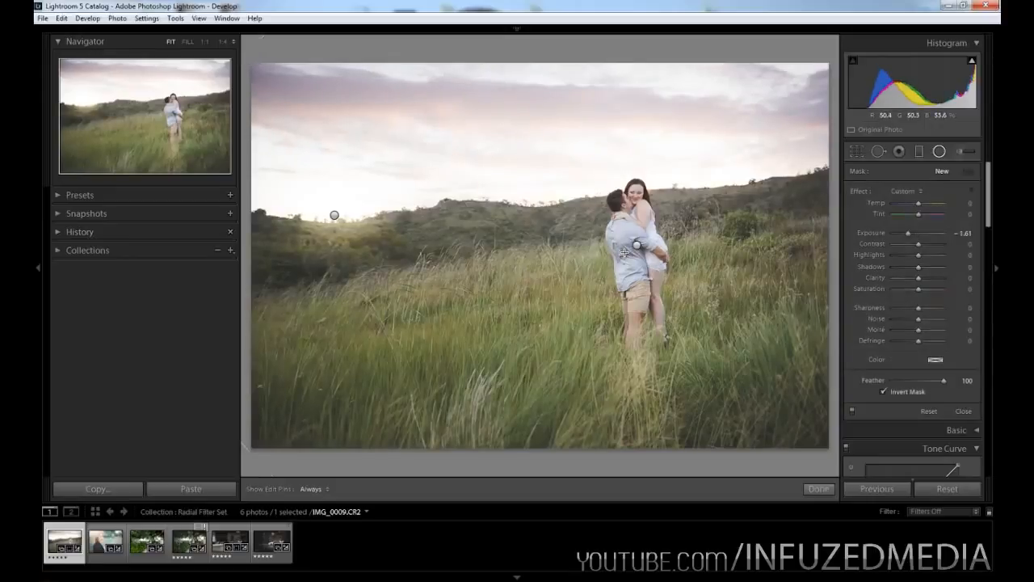
key("ctrl+z")
left_click(941, 152)
Compare the garden couple photos IMG_4694.CR2 and IMG_4694-Edit.tif side by side in Survey view.
left_click(187, 543)
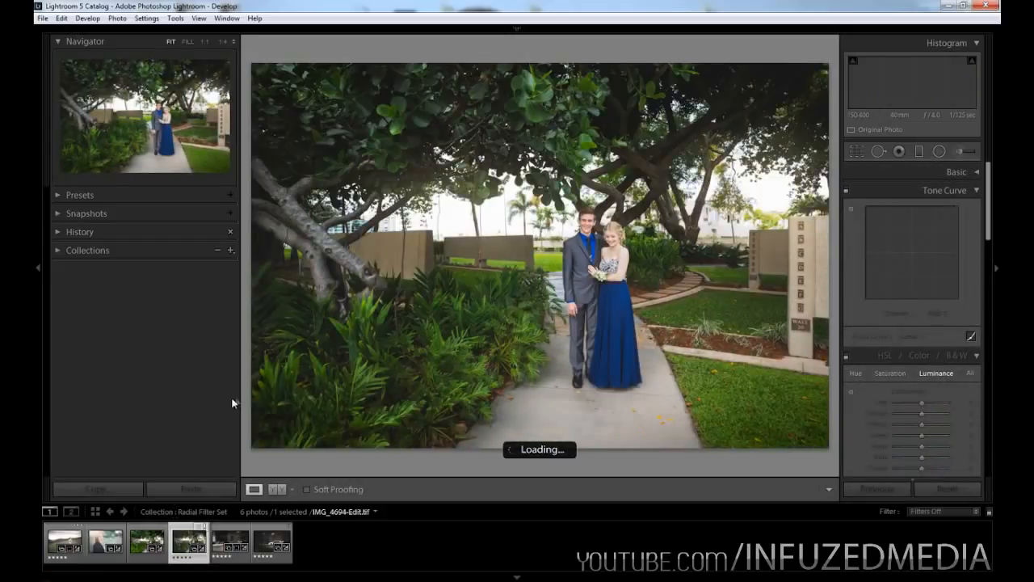
left_click(142, 548)
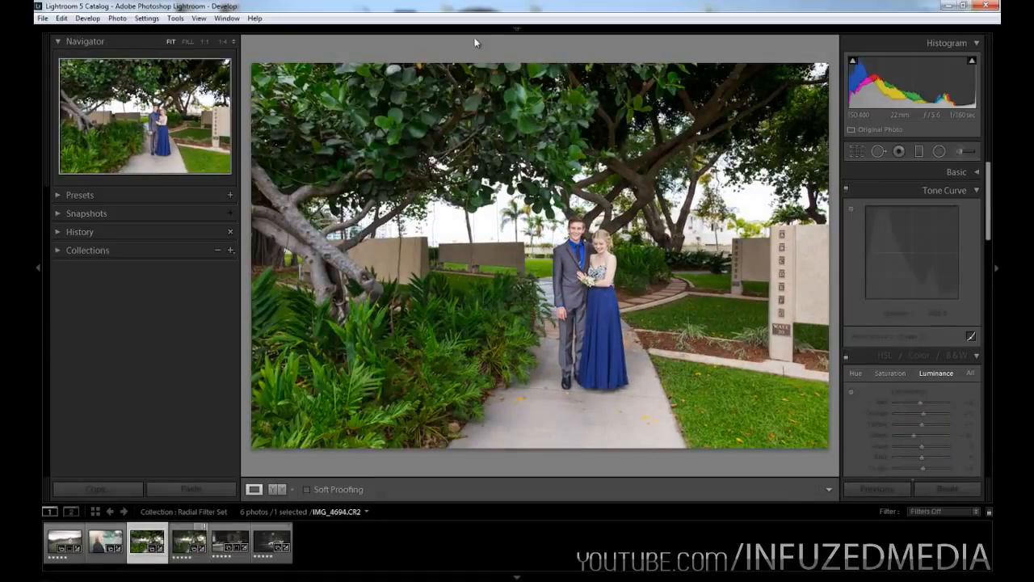
left_click(520, 30)
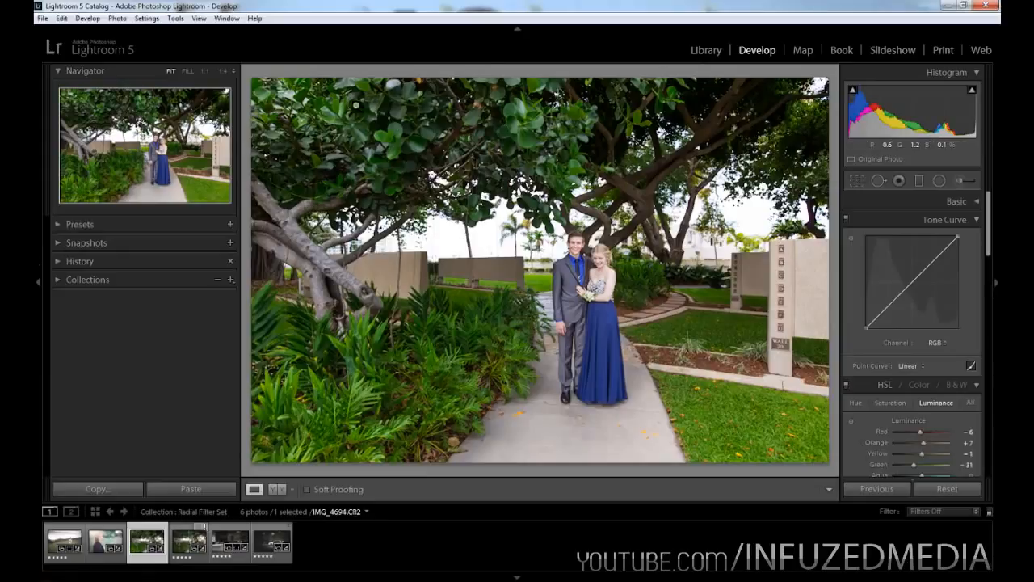
key("n")
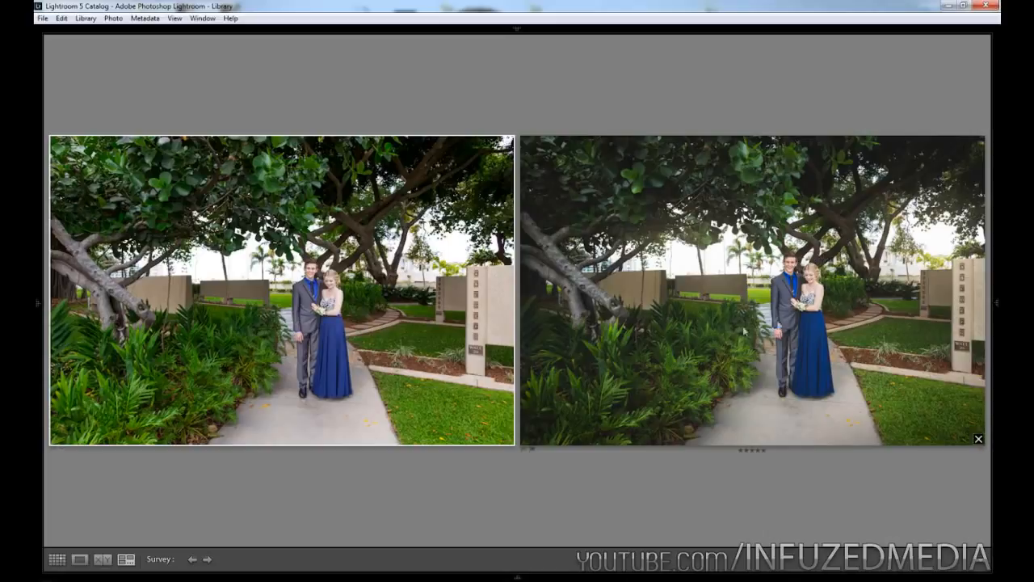
Replace the surveyed photos with the white car shots IMG_5918.CR2 and IMG_5918-Edit.tif, and hide the filmstrip to compare them.
left_click(562, 577)
left_click(156, 542, "ctrl")
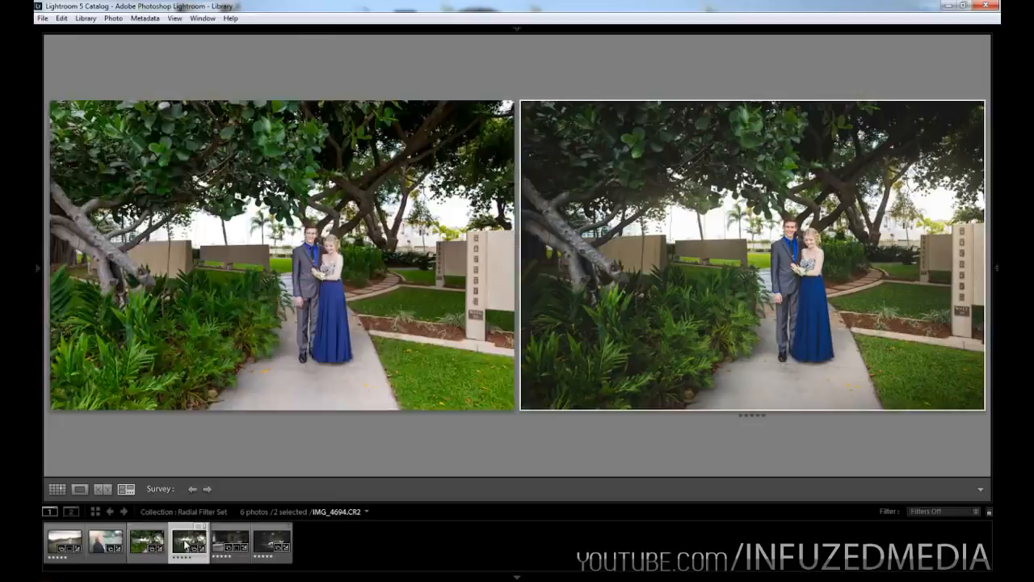
left_click(185, 543, "ctrl")
left_click(222, 546, "ctrl")
left_click(257, 543, "ctrl")
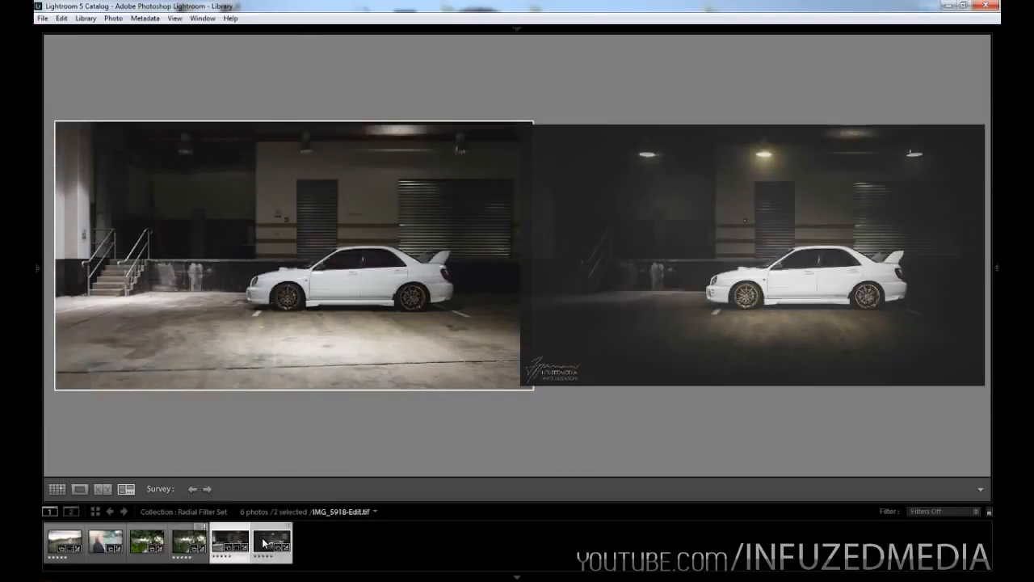
left_click(530, 578)
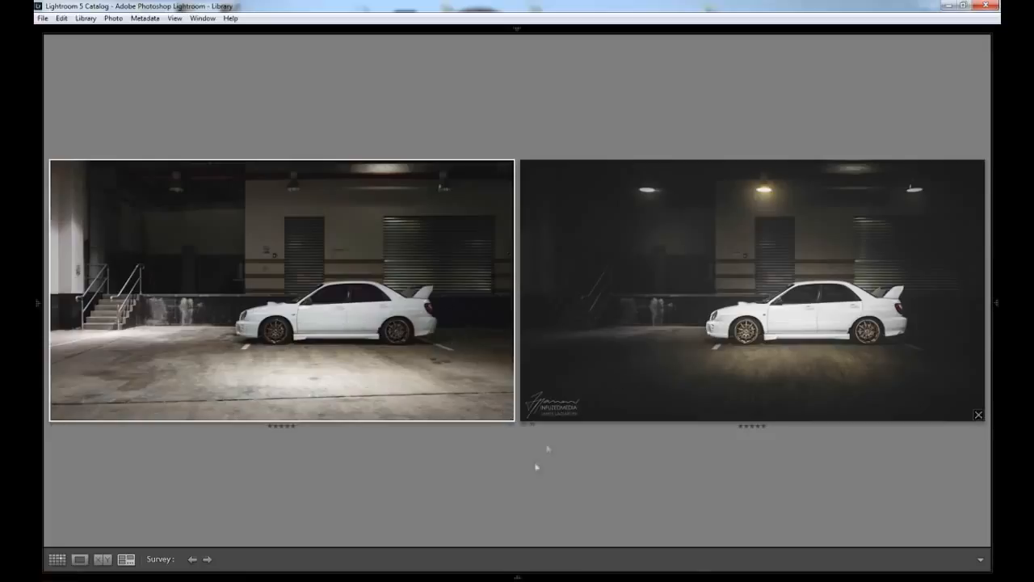
Survey four edited photos together: the car edit, the garden couple edit, the woman's portrait, and the grass-field couple.
mouse_move(519, 570)
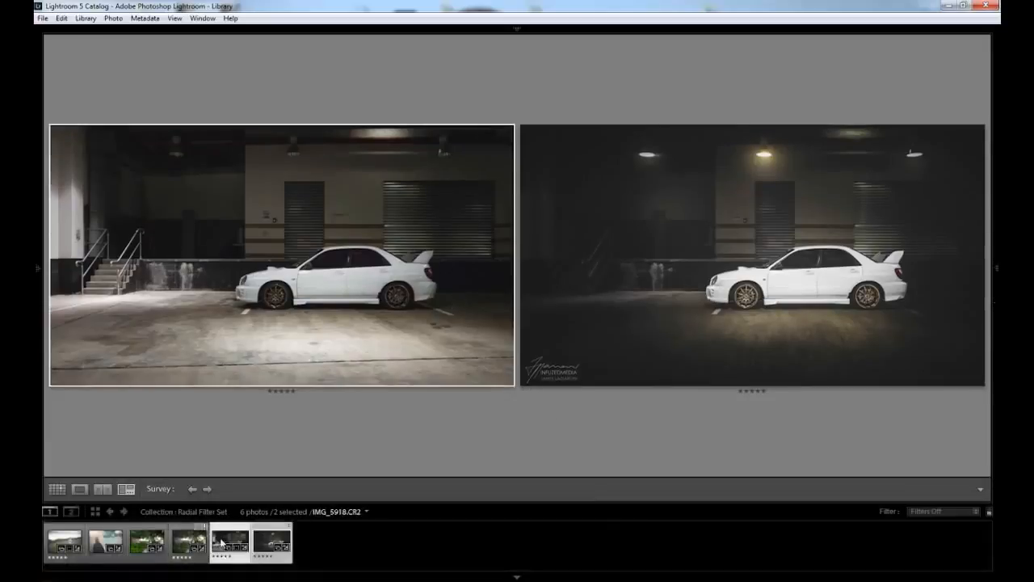
left_click(221, 542, "ctrl")
left_click(188, 543, "ctrl")
left_click(106, 542, "ctrl")
left_click(66, 542, "ctrl")
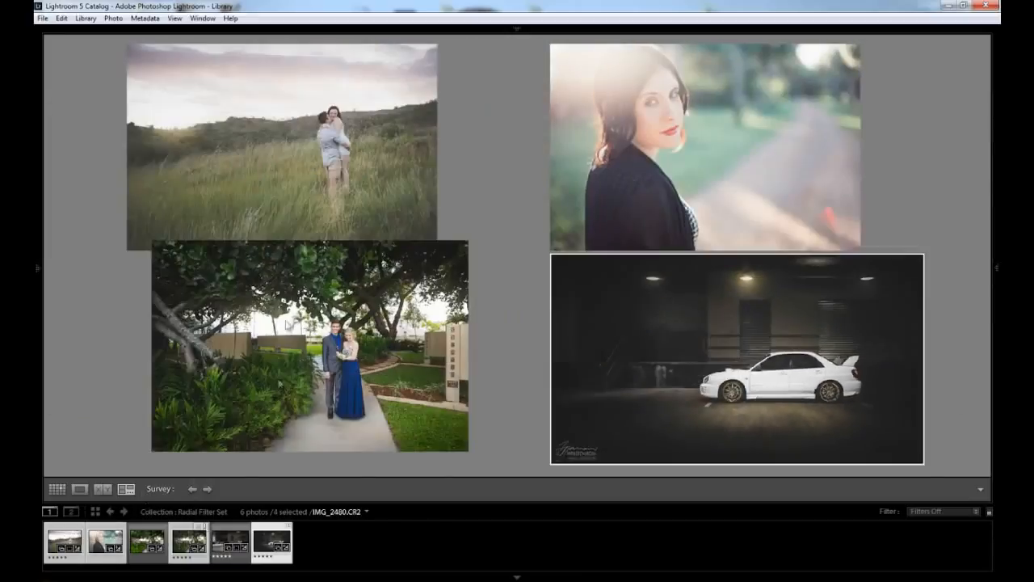